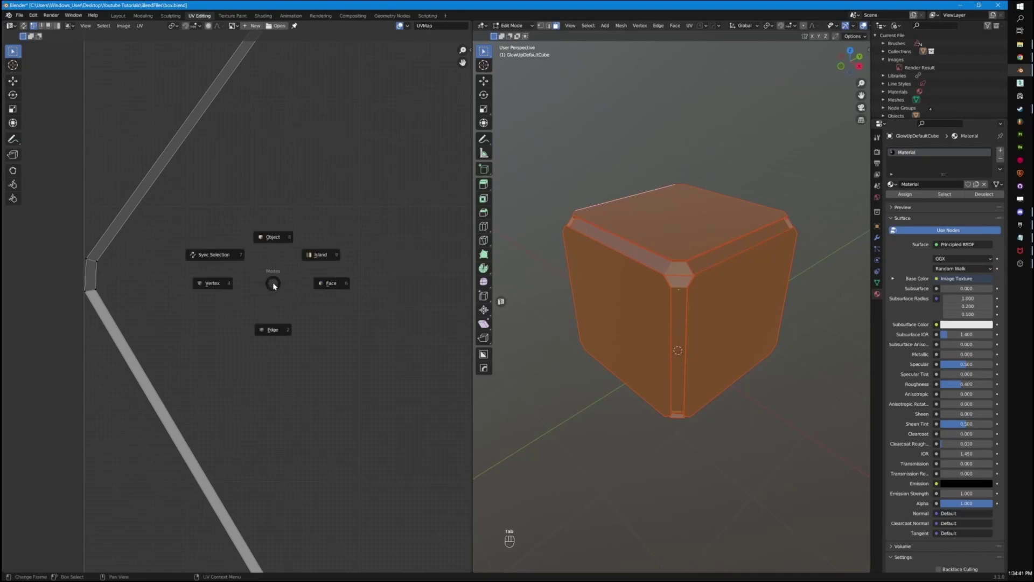
- Flatten the top edge of the small connecting quad in vertex selection mode by scaling its two UV vertices to 0 along Y
{"action": "left_click", "coordinate": [213, 281]}
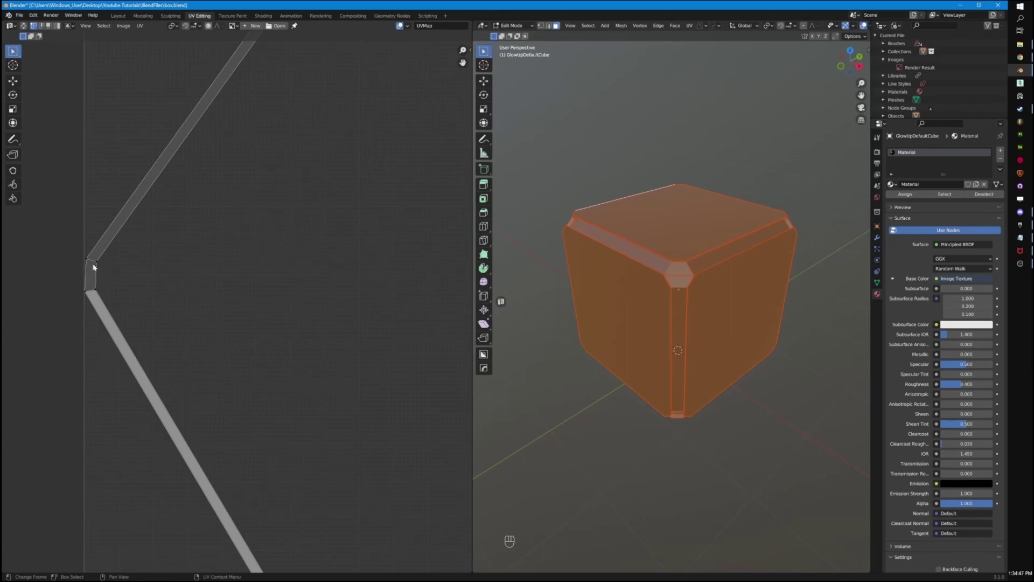
{"action": "left_click_drag", "start_coordinate": [67, 249], "coordinate": [118, 270]}
{"action": "key", "text": "s"}
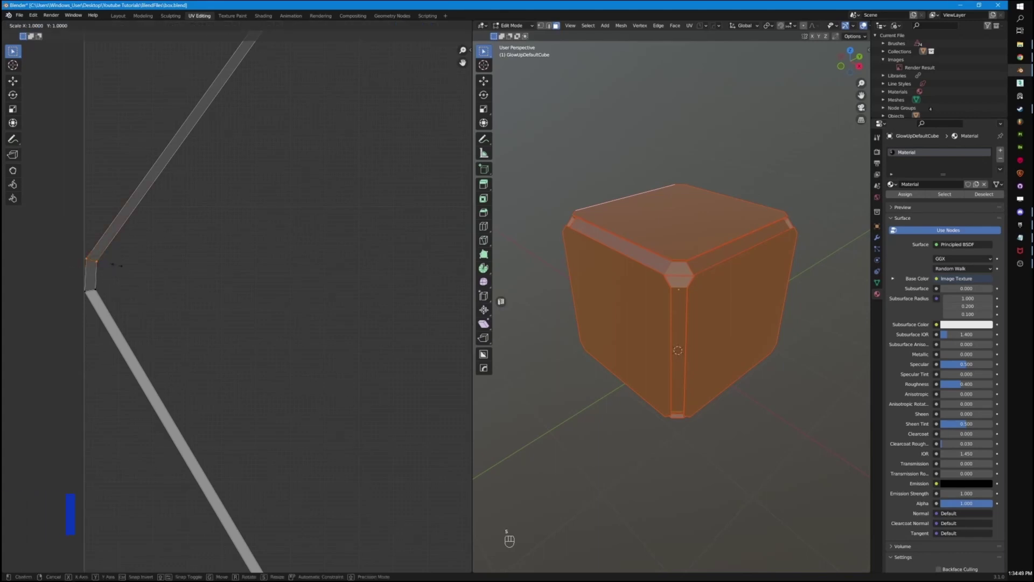
{"action": "key", "text": "y"}
{"action": "key", "text": "0"}
{"action": "key", "text": "Return"}
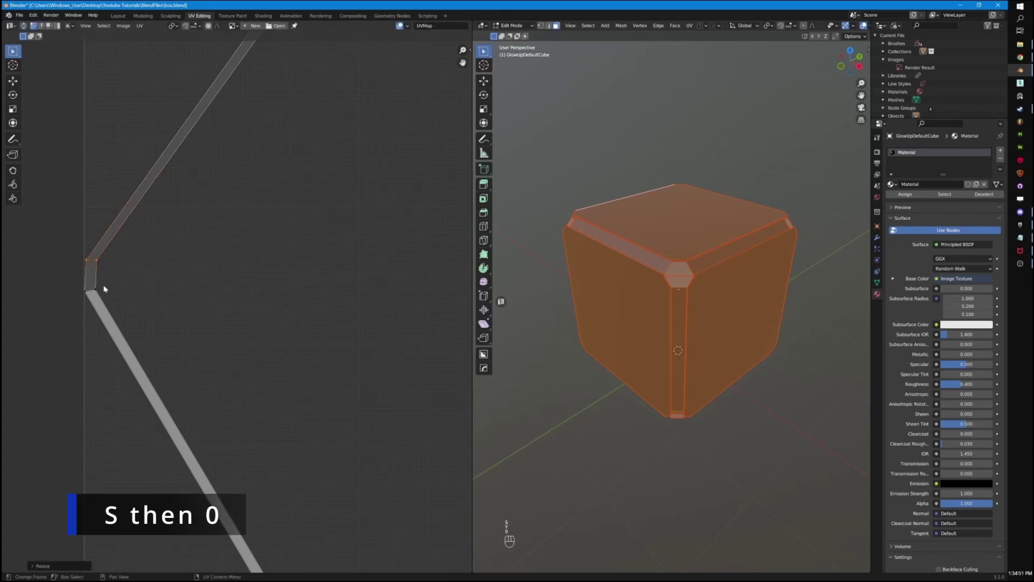
- Flatten the bottom edge of the small connecting quad by scaling its two UV vertices to 0 along Y
{"action": "left_click", "coordinate": [125, 288]}
{"action": "key", "text": "b"}
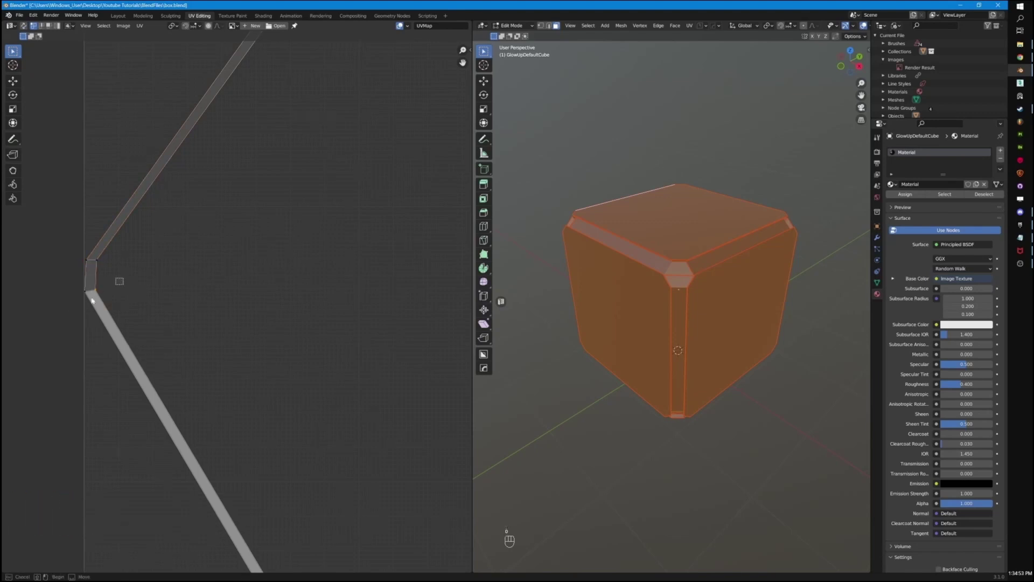
{"action": "key", "text": "Escape"}
{"action": "key", "text": "s"}
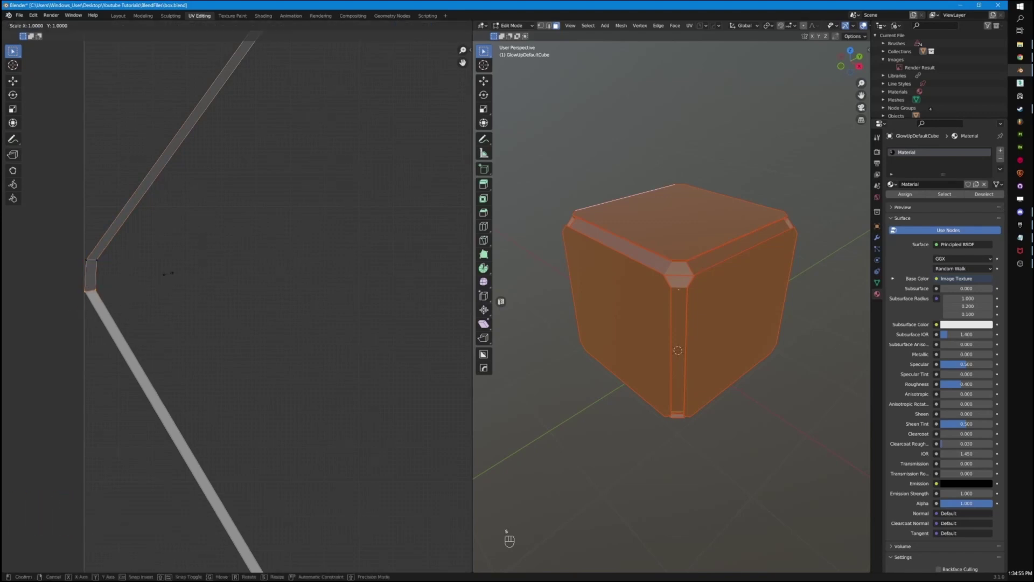
{"action": "key", "text": "y"}
{"action": "key", "text": "0"}
{"action": "left_click", "coordinate": [166, 273]}
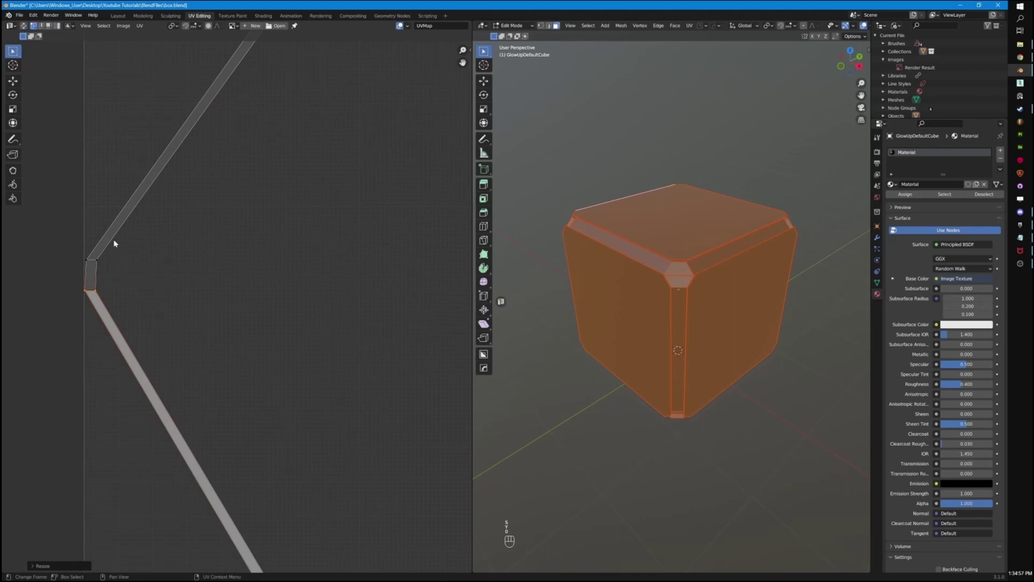
- Straighten the right edge of the small connecting quad by scaling its UV vertices to 0 along X
{"action": "left_click_drag", "start_coordinate": [114, 244], "coordinate": [93, 314]}
{"action": "key", "text": "s"}
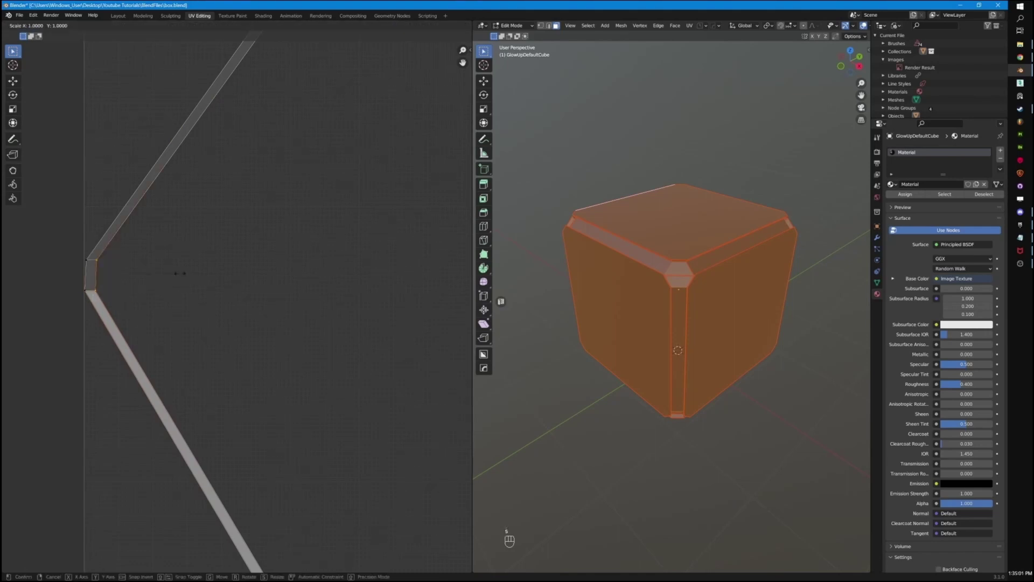
{"action": "key", "text": "x"}
{"action": "key", "text": "0"}
{"action": "left_click", "coordinate": [179, 273]}
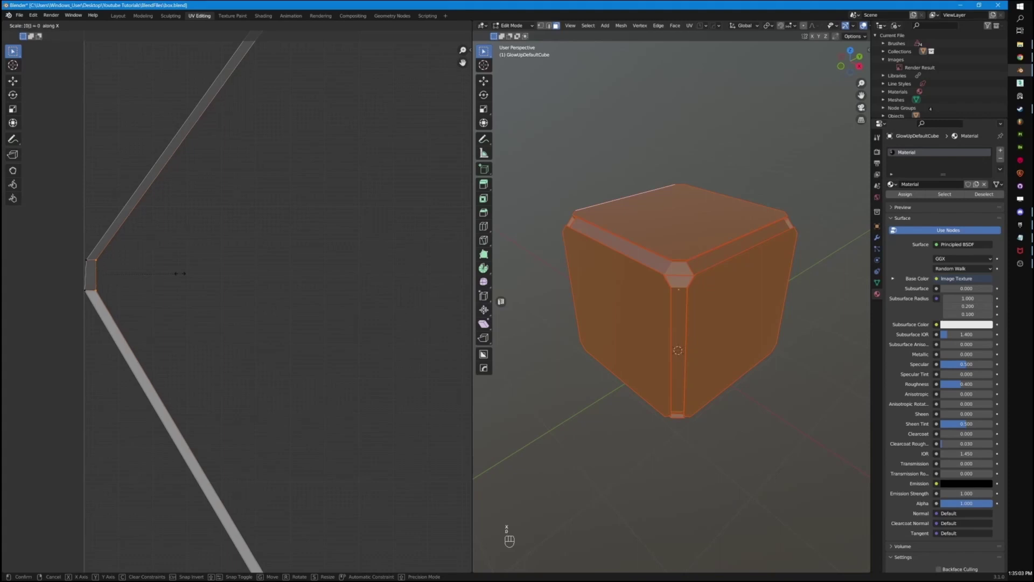
- Straighten the left edge of the small connecting quad by scaling its UV vertices to 0 along X
{"action": "left_click_drag", "start_coordinate": [75, 248], "coordinate": [90, 299]}
{"action": "key", "text": "s"}
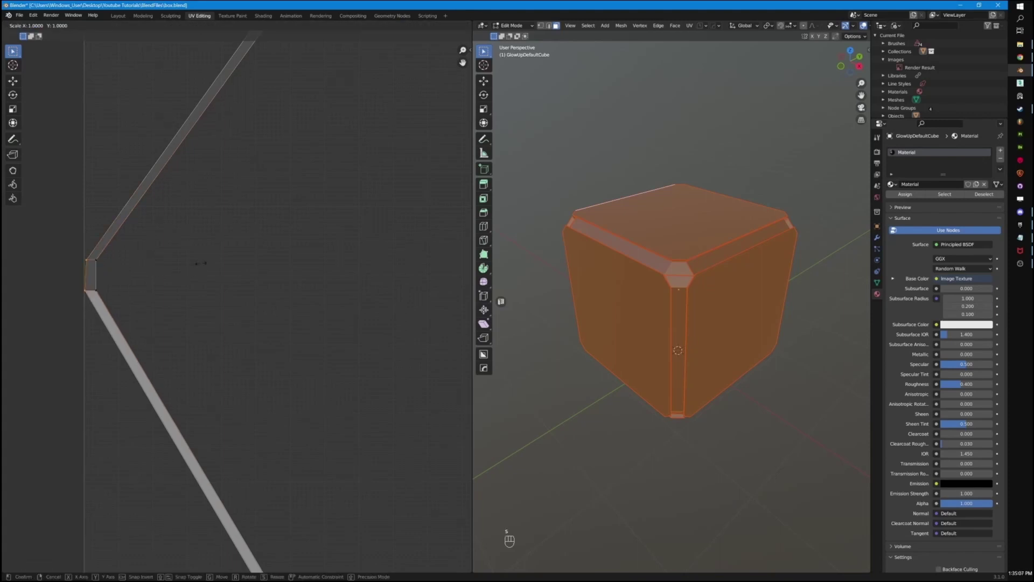
{"action": "key", "text": "x"}
{"action": "key", "text": "0"}
{"action": "left_click", "coordinate": [200, 263]}
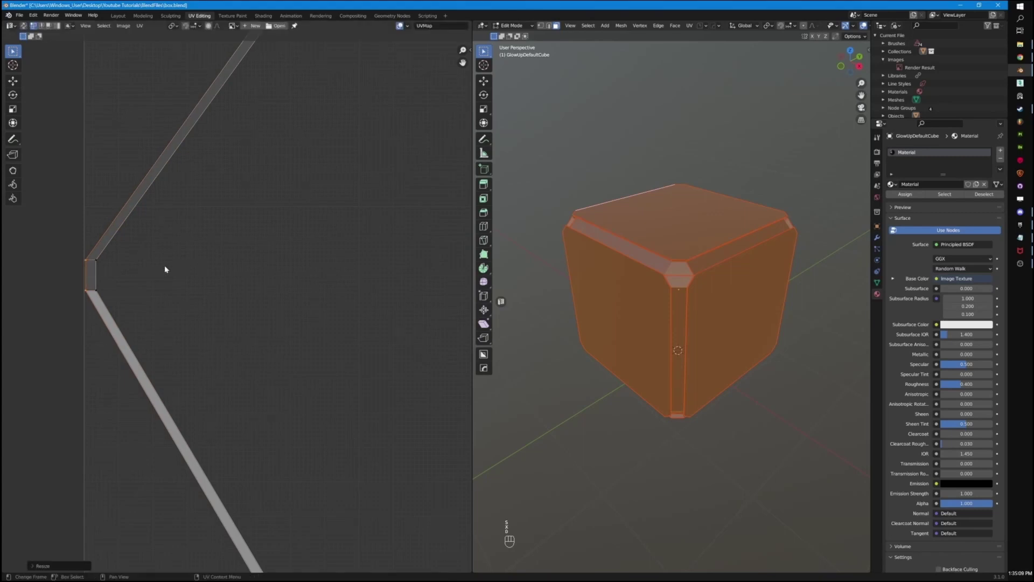
- Select the whole bent strip island with the squared quad as its active face and straighten it with Follow Active Quads
{"action": "key", "text": "Tab"}
{"action": "left_click", "coordinate": [223, 272]}
{"action": "key", "text": "Tab"}
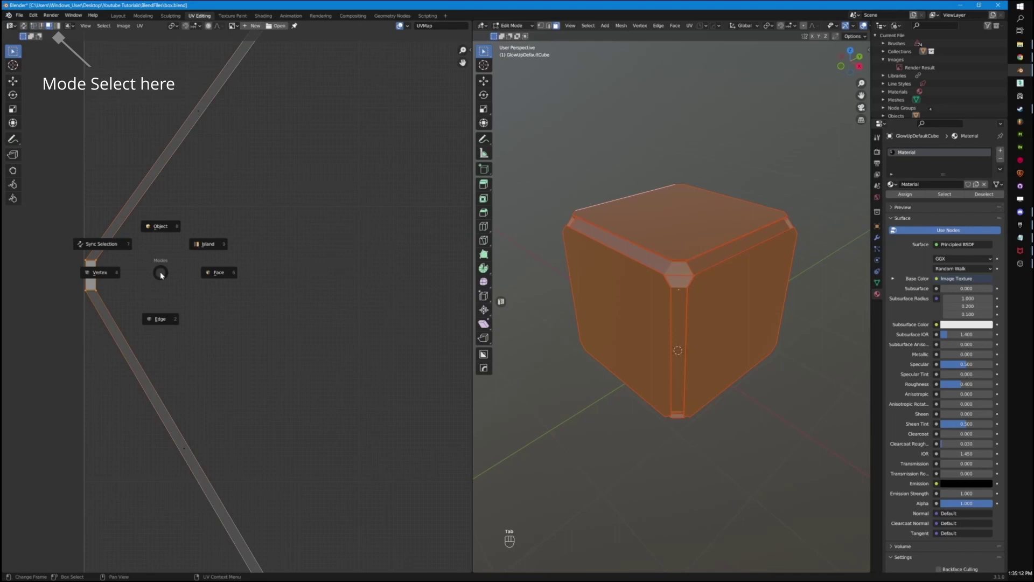
{"action": "left_click", "coordinate": [198, 247]}
{"action": "left_click", "coordinate": [96, 275], "text": "shift"}
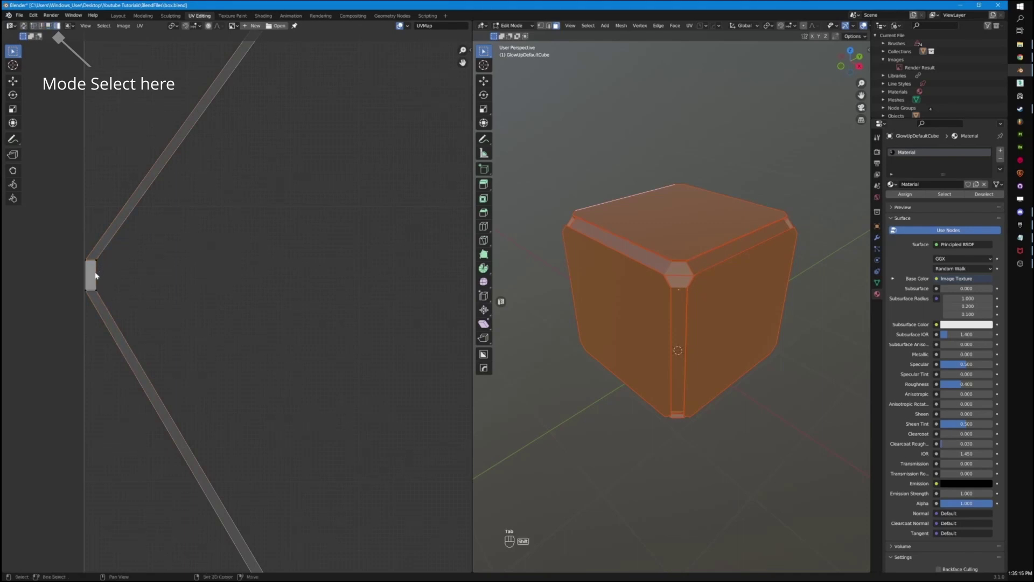
{"action": "left_click", "coordinate": [96, 271], "text": "shift"}
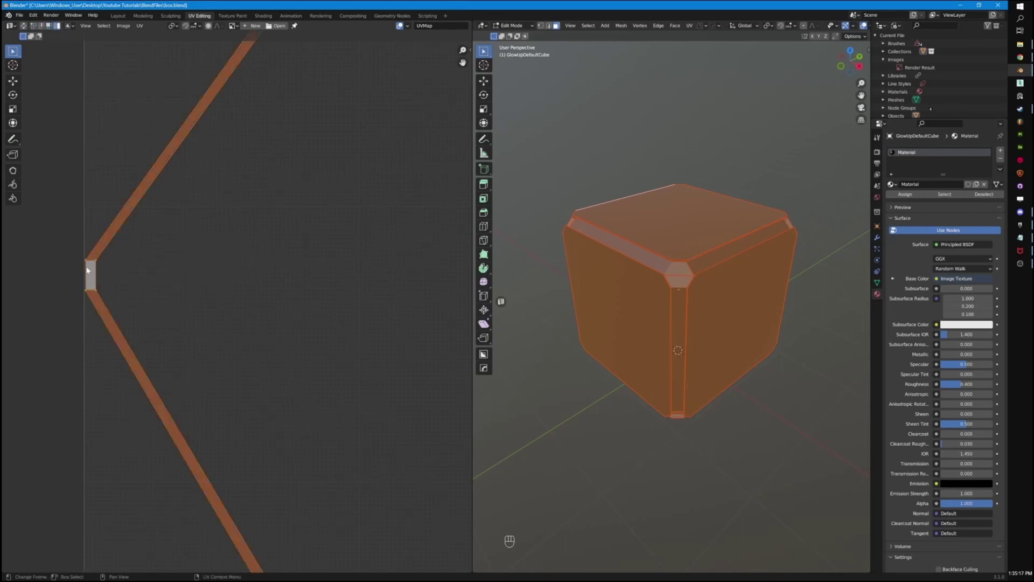
{"action": "right_click", "coordinate": [174, 264]}
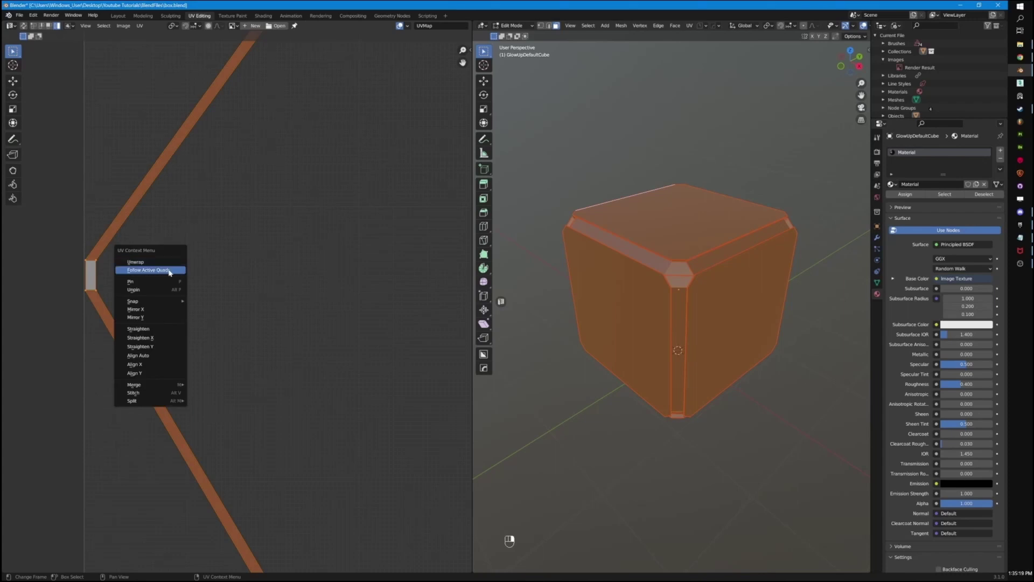
{"action": "left_click", "coordinate": [170, 269]}
{"action": "scroll", "coordinate": [166, 302], "scroll_direction": "down", "scroll_amount": 3}
{"action": "scroll", "coordinate": [166, 305], "scroll_direction": "down", "scroll_amount": 2}
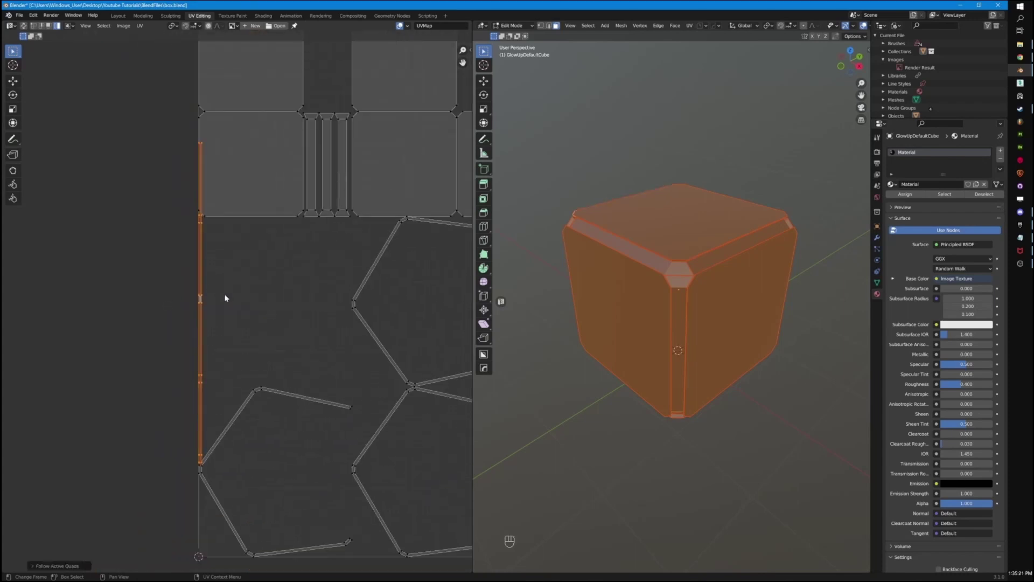
- Move the straightened strip island out of the UV tile into the empty space on its left
{"action": "key", "text": "g"}
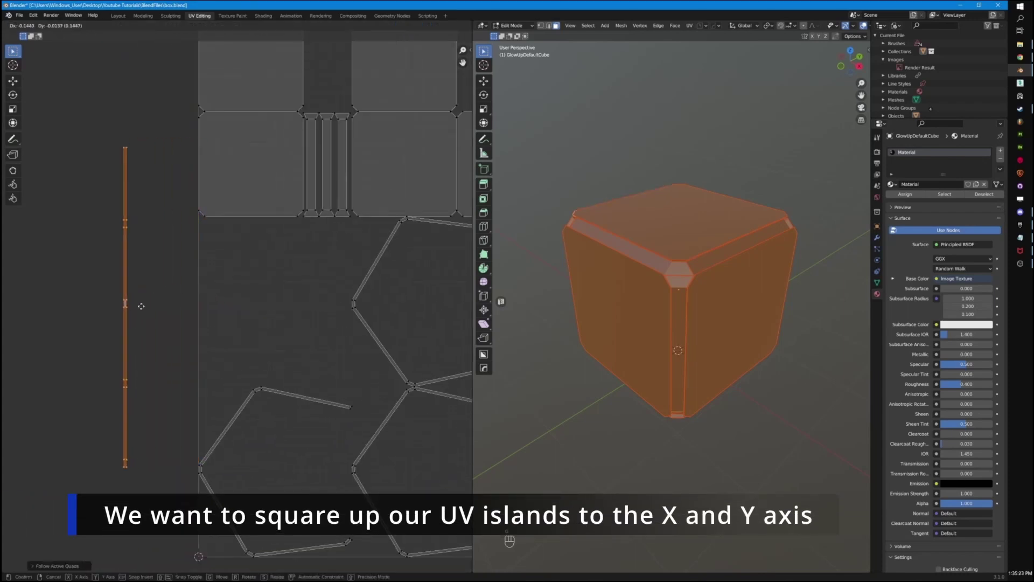
{"action": "left_click", "coordinate": [124, 329]}
{"action": "left_click", "coordinate": [133, 323]}
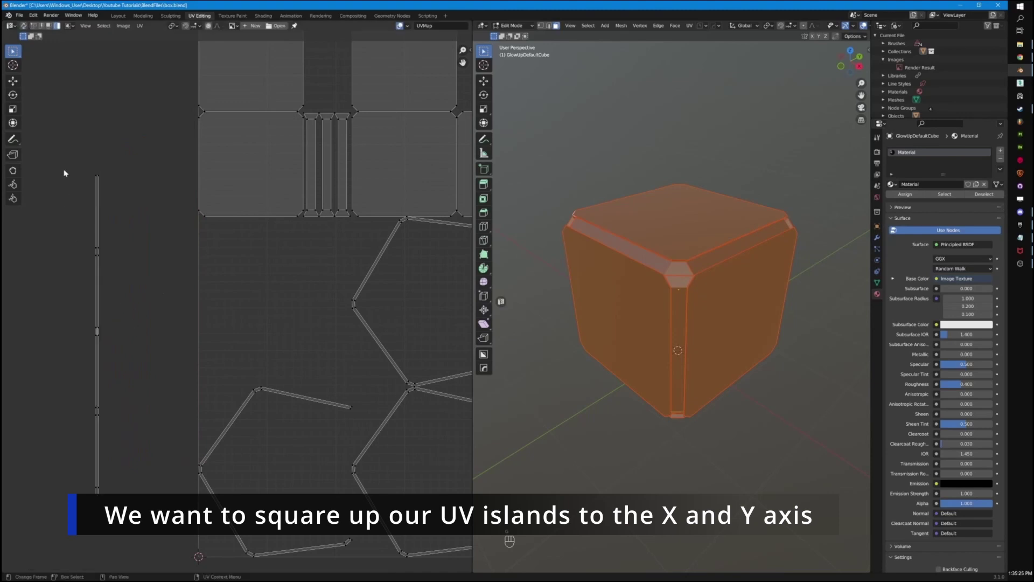
- Select the remaining bent strip islands and move them out of the UV tile, beside the straightened strip
{"action": "left_click_drag", "start_coordinate": [65, 172], "coordinate": [137, 515]}
{"action": "scroll", "coordinate": [167, 360], "scroll_direction": "down", "scroll_amount": 3}
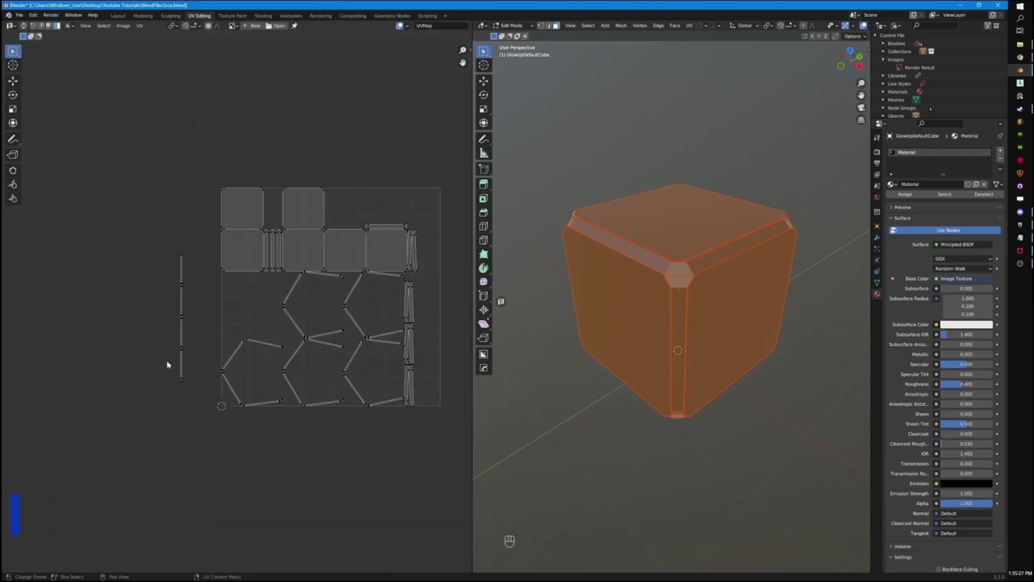
{"action": "left_click_drag", "start_coordinate": [166, 298], "coordinate": [318, 392]}
{"action": "scroll", "coordinate": [309, 341], "scroll_direction": "down", "scroll_amount": 2}
{"action": "key", "text": "g"}
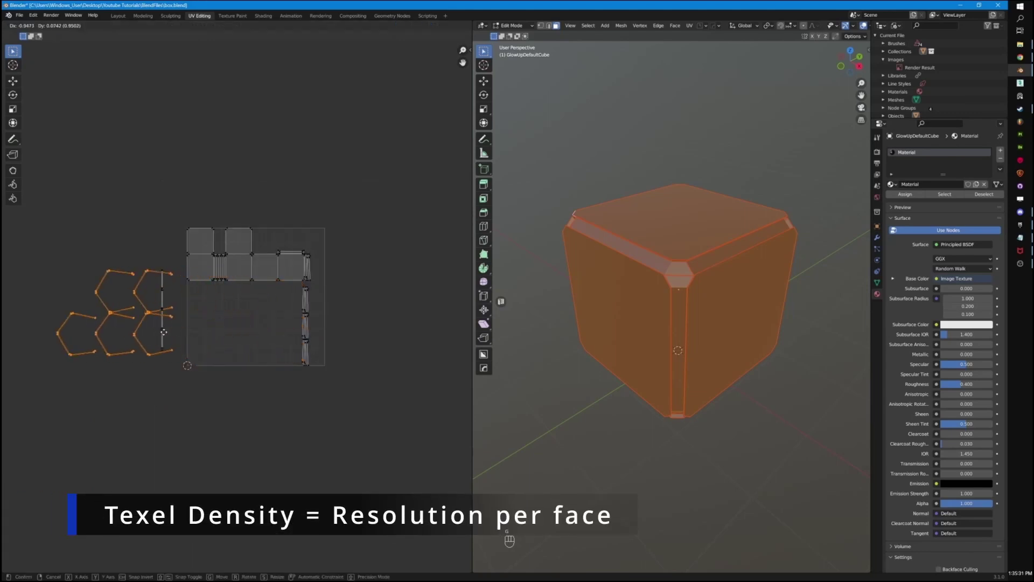
{"action": "left_click", "coordinate": [181, 337]}
{"action": "left_click", "coordinate": [63, 262]}
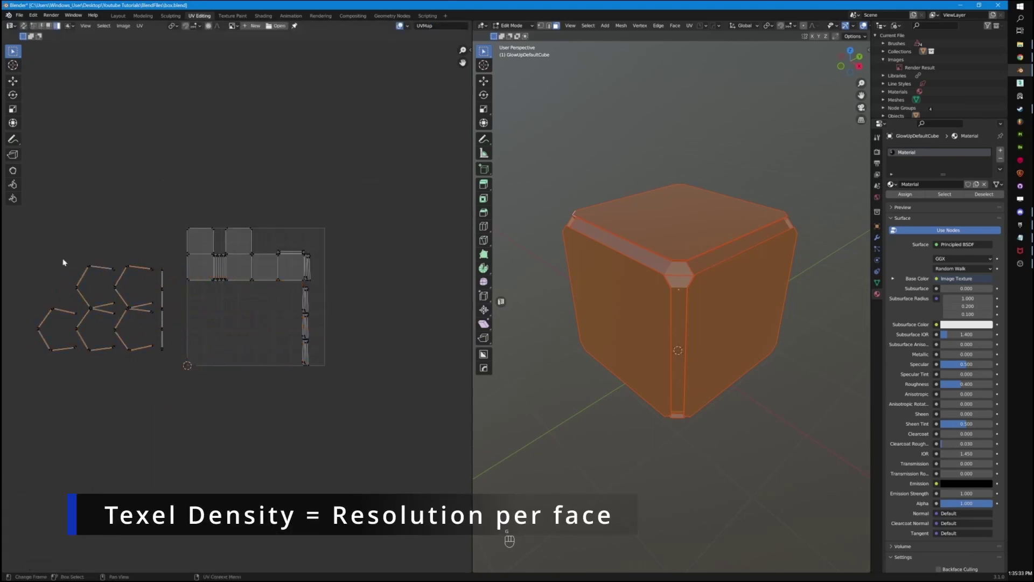
- Select the leftmost narrow bevel strip between the square islands, with its long centre face active, and apply Follow Active Quads
{"action": "scroll", "coordinate": [209, 309], "scroll_direction": "up", "scroll_amount": 8}
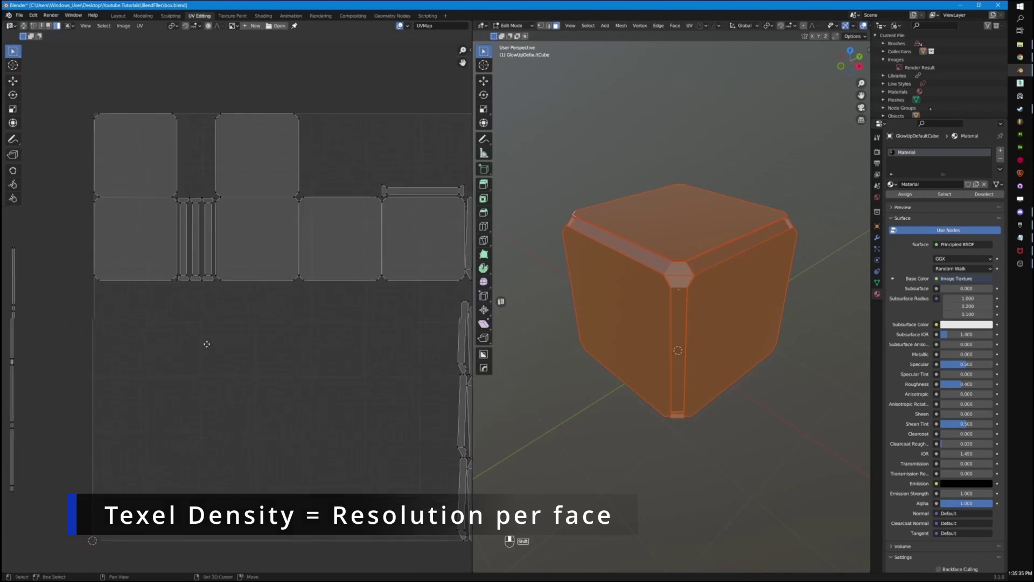
{"action": "key", "text": "Tab"}
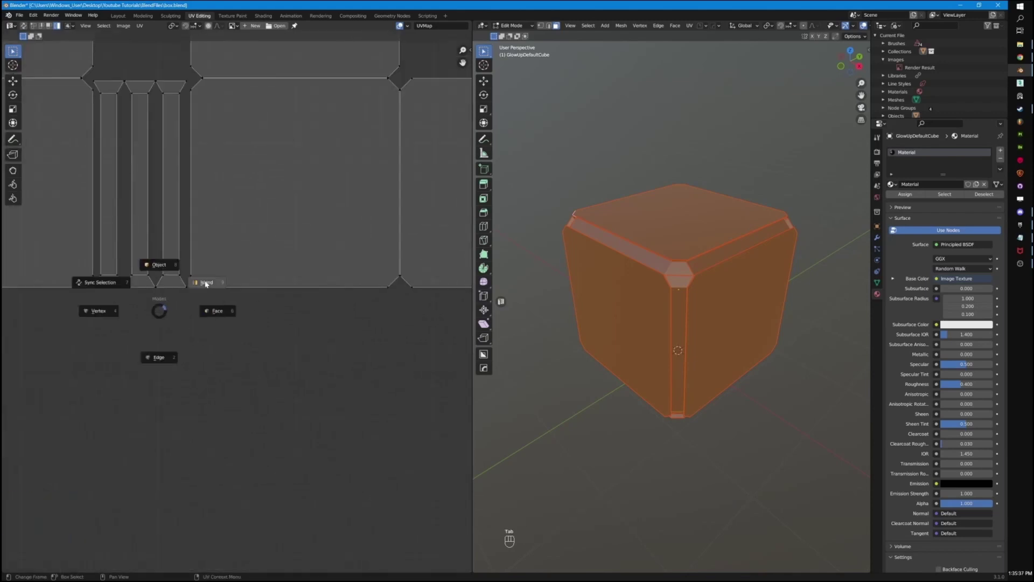
{"action": "middle_click_drag", "start_coordinate": [157, 328], "coordinate": [197, 358], "text": "shift"}
{"action": "left_click", "coordinate": [159, 248]}
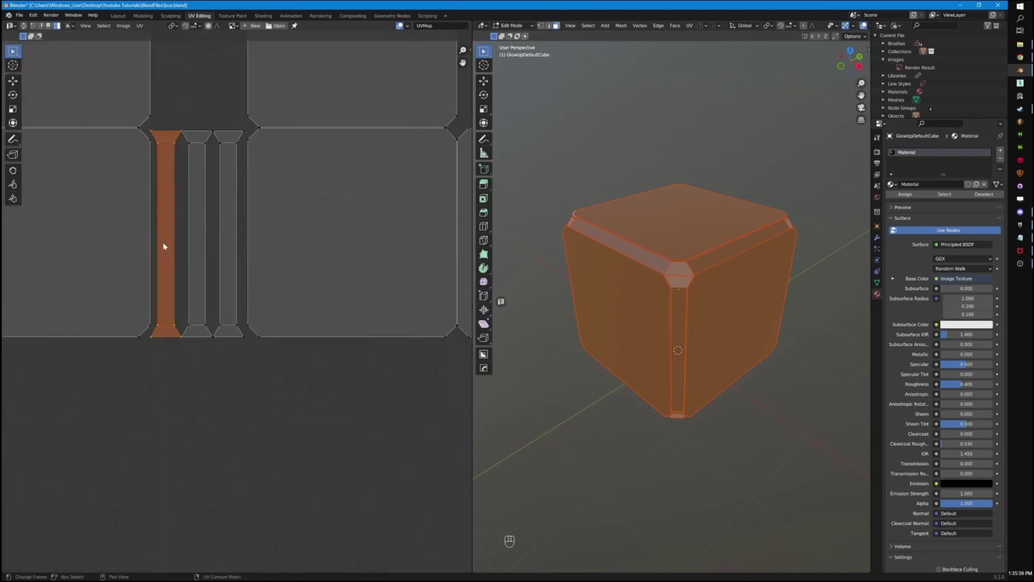
{"action": "key", "text": "Tab"}
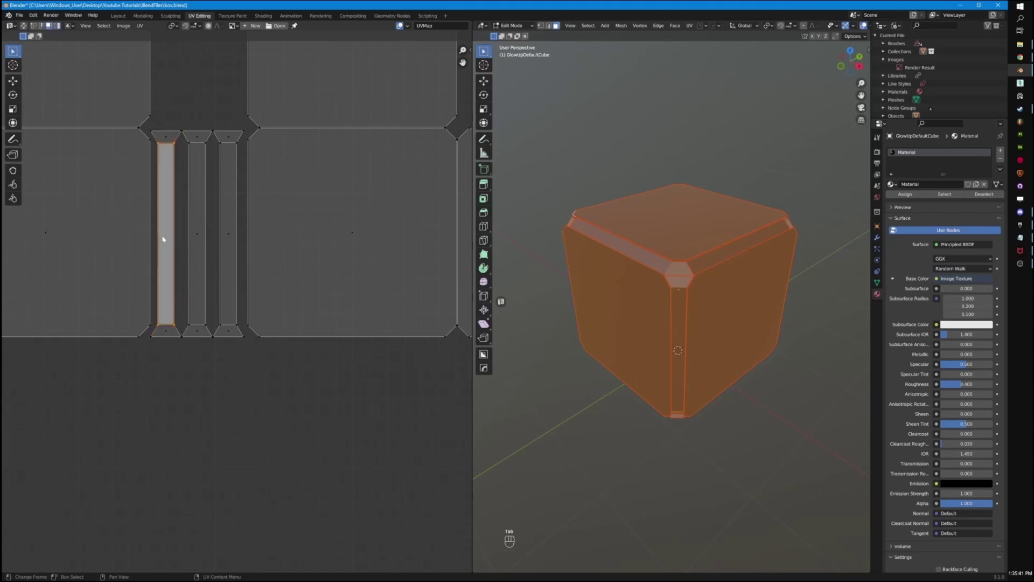
{"action": "left_click_drag", "start_coordinate": [169, 134], "coordinate": [165, 354], "text": "shift"}
{"action": "right_click", "coordinate": [187, 363]}
{"action": "left_click", "coordinate": [186, 362]}
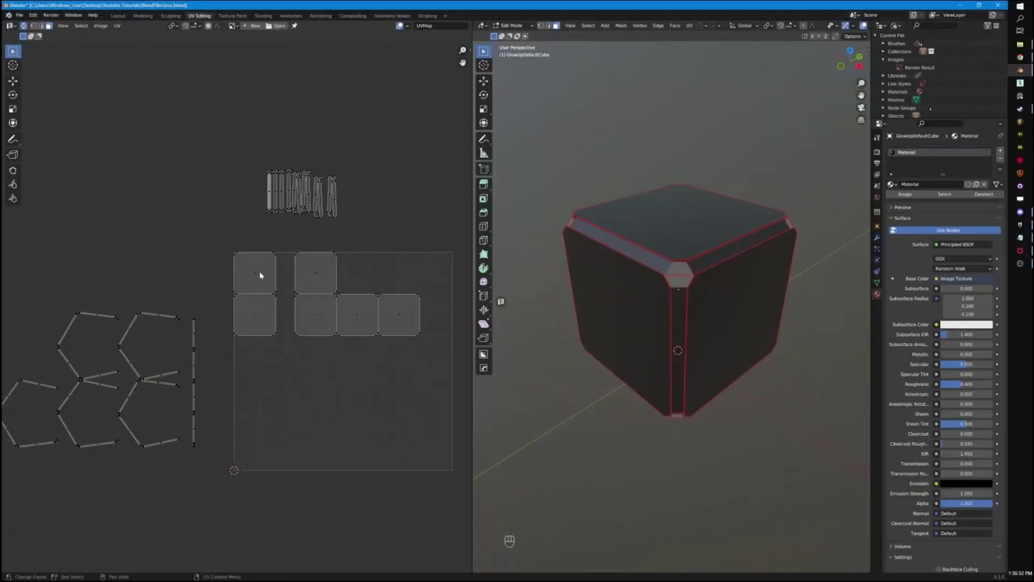
- Select the UV island of the cube's top face and fill the UV tile with it using Pack Islands
{"action": "left_click", "coordinate": [260, 276]}
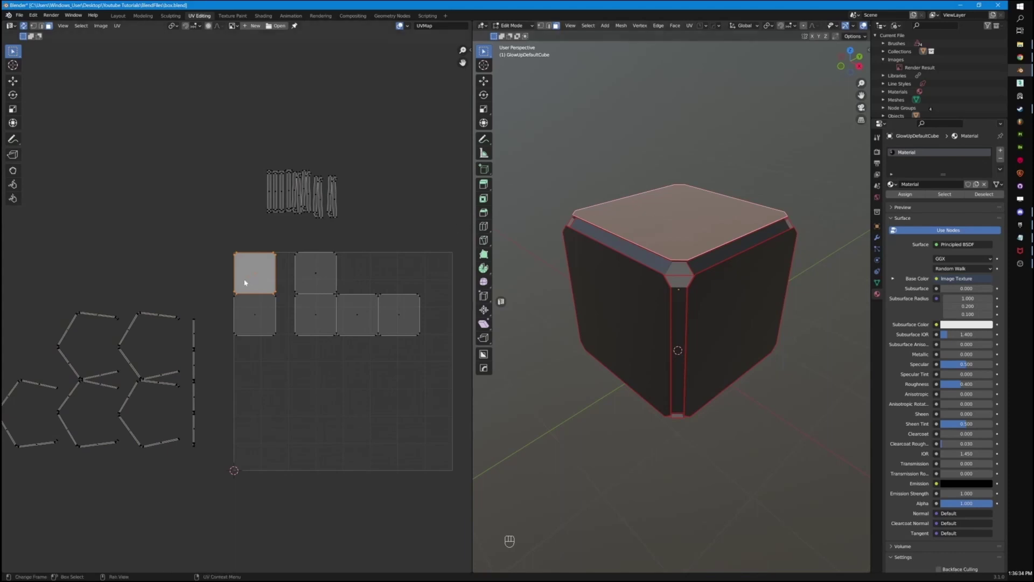
{"action": "scroll", "coordinate": [265, 290], "scroll_direction": "down", "scroll_amount": 3}
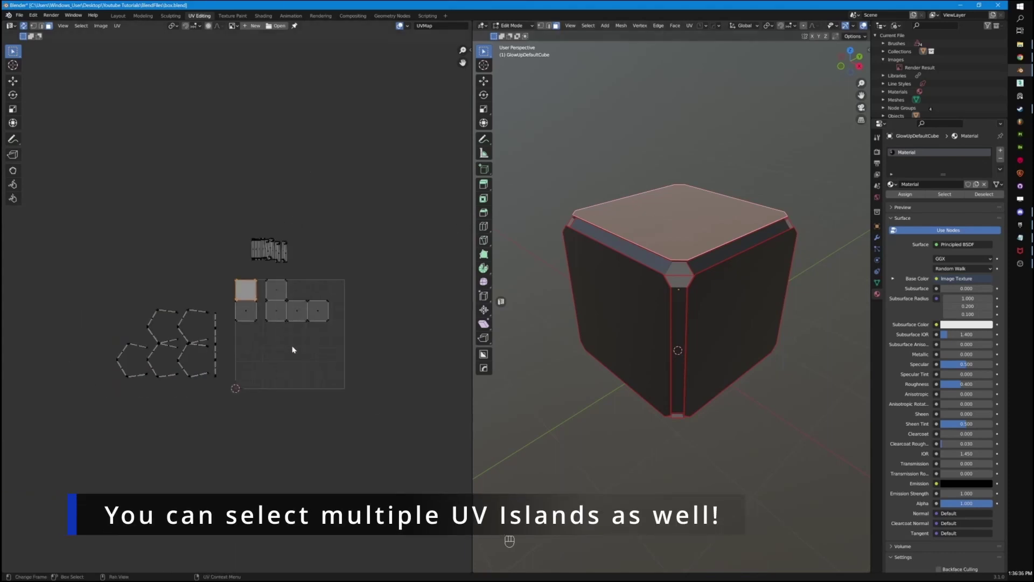
{"action": "right_click", "coordinate": [189, 225]}
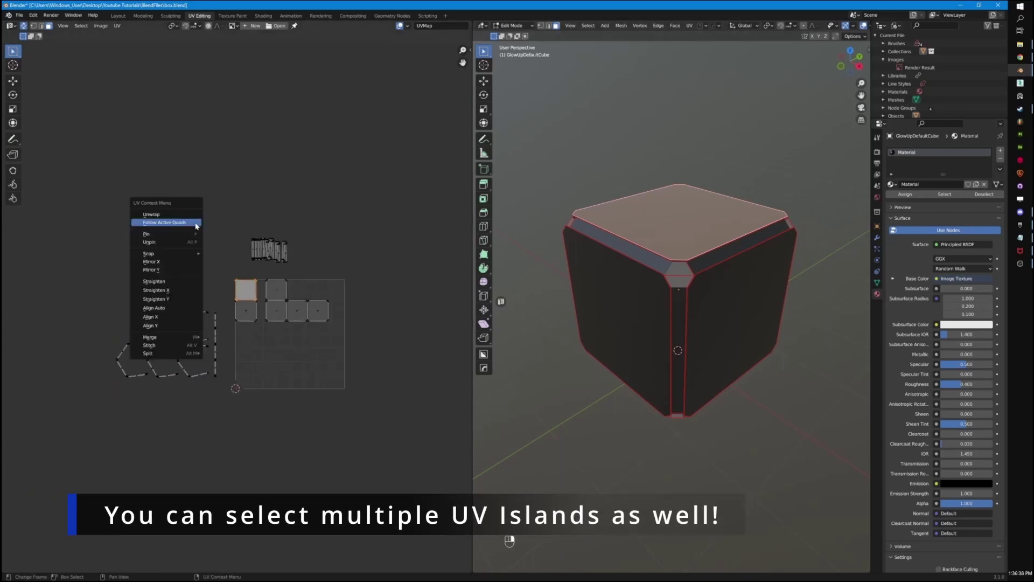
{"action": "left_click", "coordinate": [197, 225]}
{"action": "left_click", "coordinate": [118, 26]}
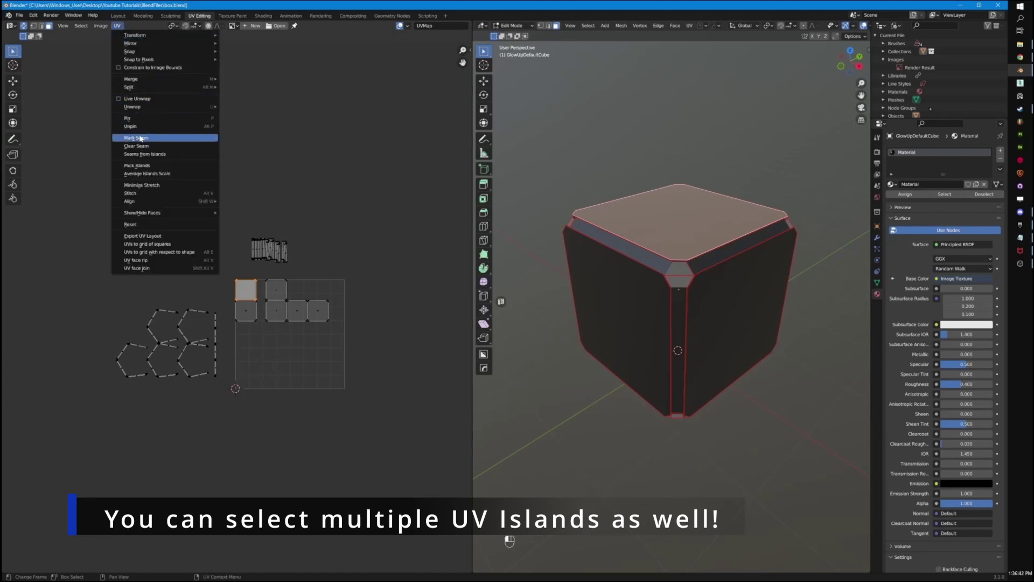
{"action": "left_click", "coordinate": [144, 165]}
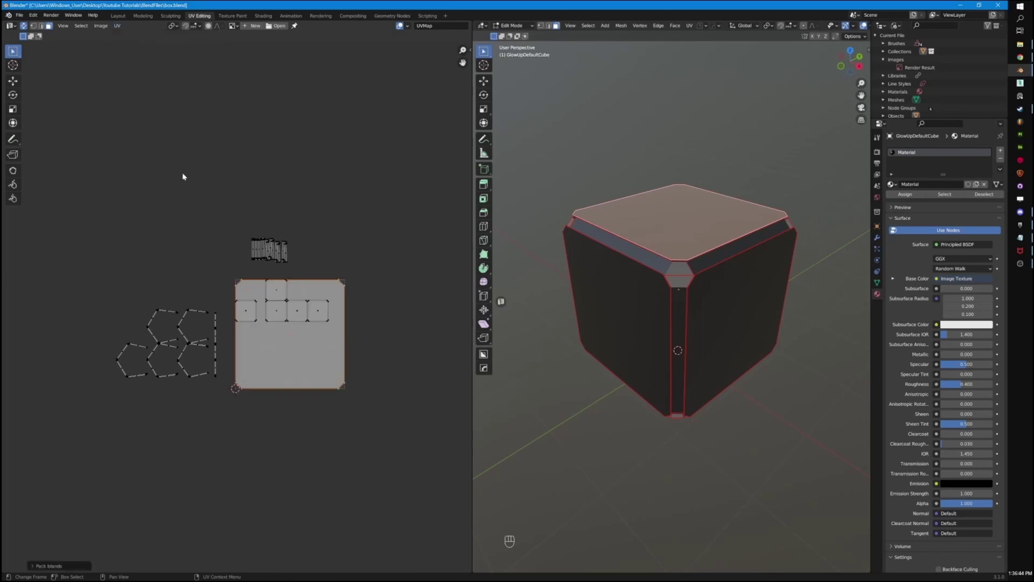
- Move the packed top-face island 1 unit along X into the neighbouring UV tile and deselect it
{"action": "scroll", "coordinate": [337, 214], "scroll_direction": "down", "scroll_amount": 3}
{"action": "middle_click_drag", "start_coordinate": [337, 213], "coordinate": [237, 210]}
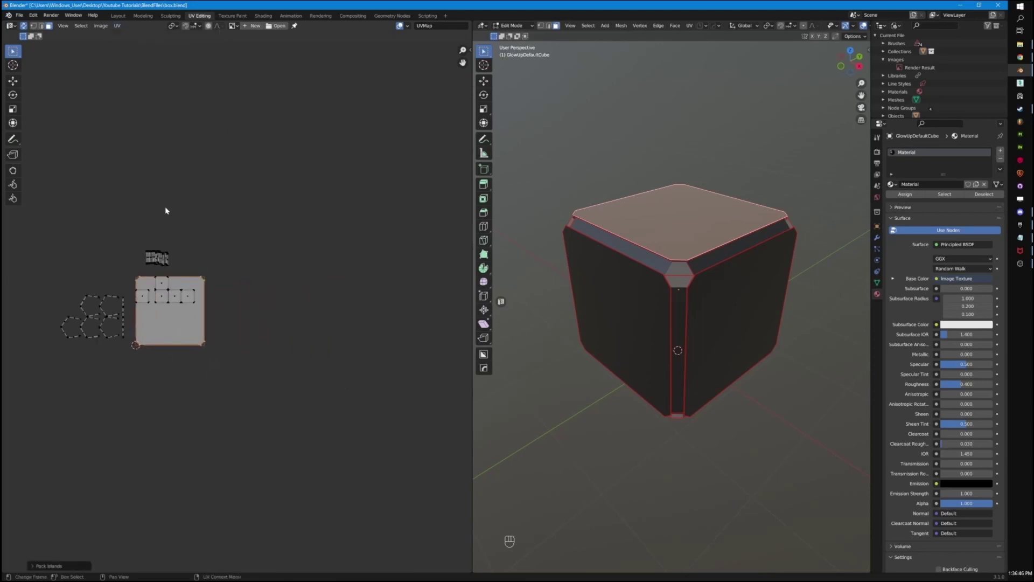
{"action": "scroll", "coordinate": [164, 210], "scroll_direction": "up", "scroll_amount": 1}
{"action": "middle_click_drag", "start_coordinate": [164, 210], "coordinate": [205, 209]}
{"action": "key", "text": "g"}
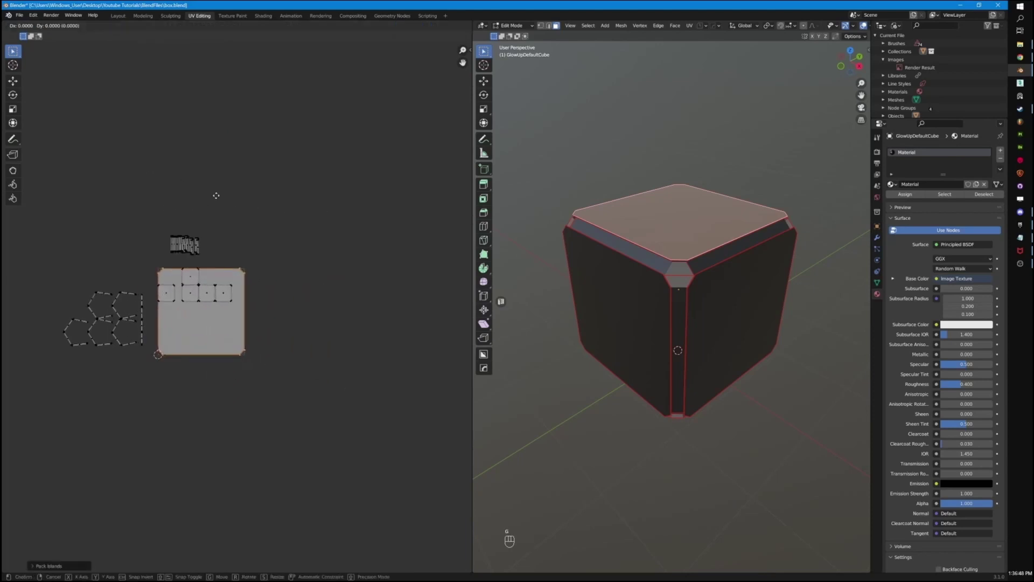
{"action": "type", "text": "x"}
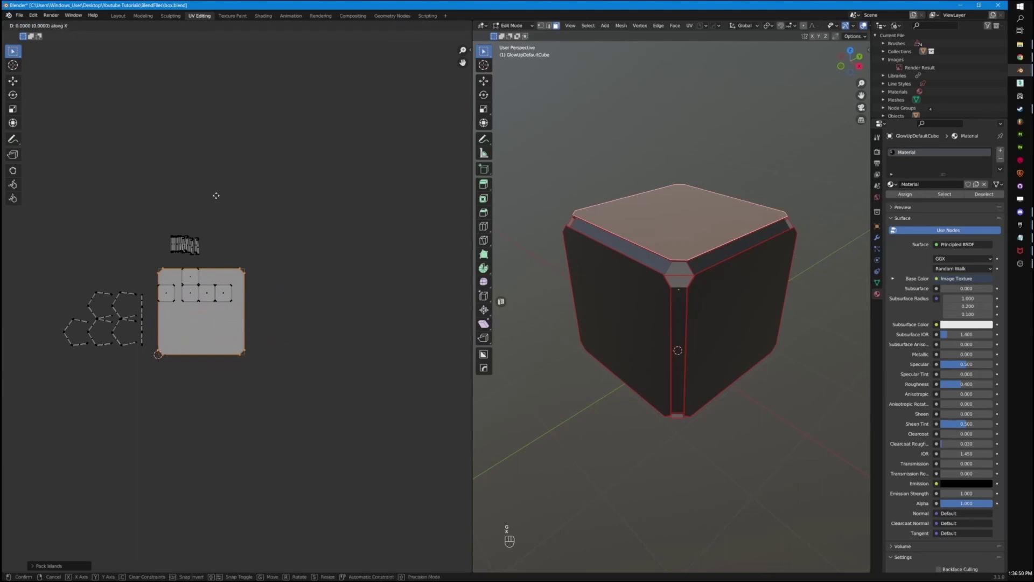
{"action": "type", "text": "1"}
{"action": "key", "text": "Return"}
{"action": "left_click", "coordinate": [238, 195]}
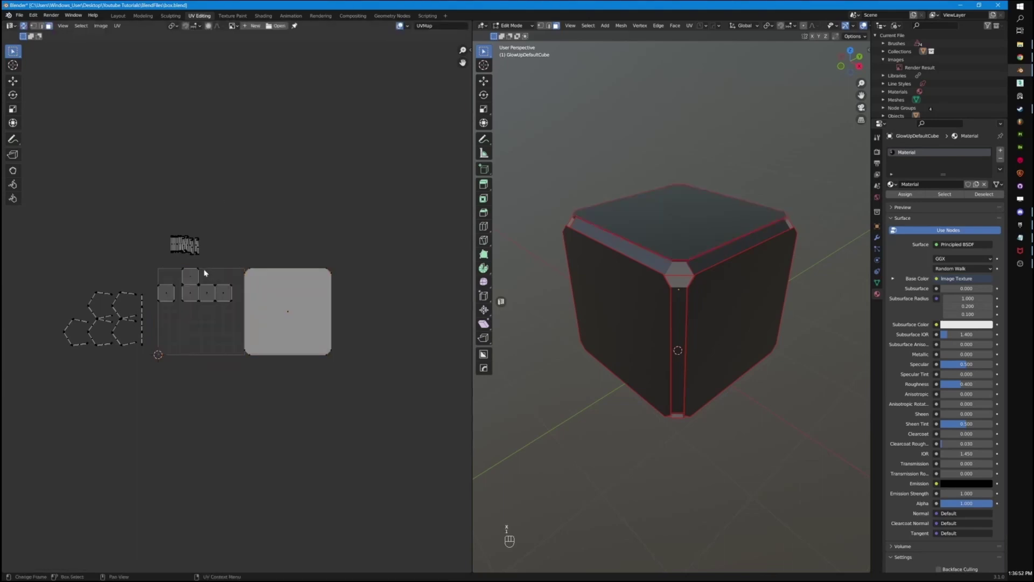
- Select the small square UV island standing above the row of face islands and open the UV operations
{"action": "left_click", "coordinate": [192, 277]}
{"action": "middle_click_drag", "start_coordinate": [700, 272], "coordinate": [616, 280]}
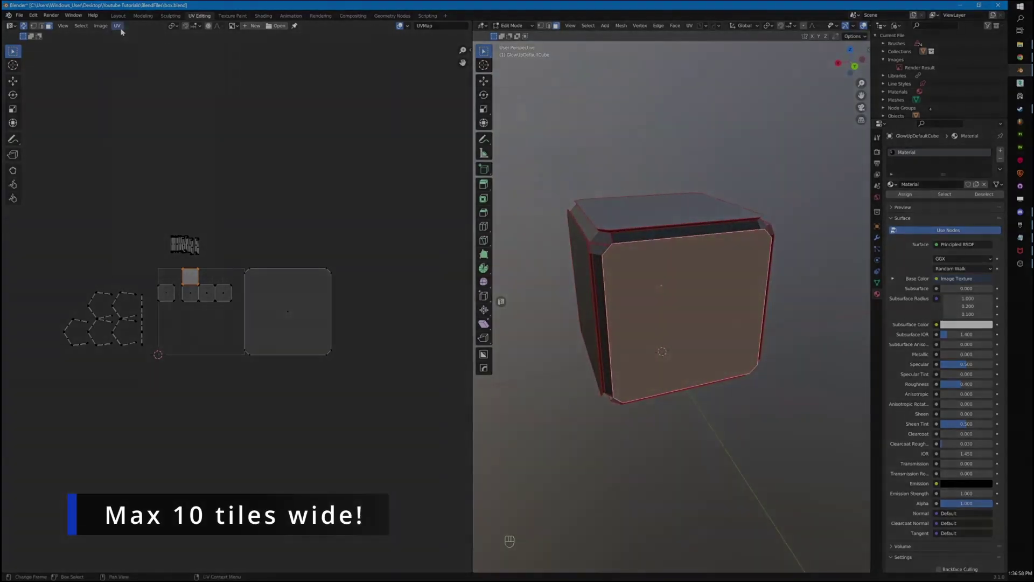
{"action": "left_click", "coordinate": [117, 25]}
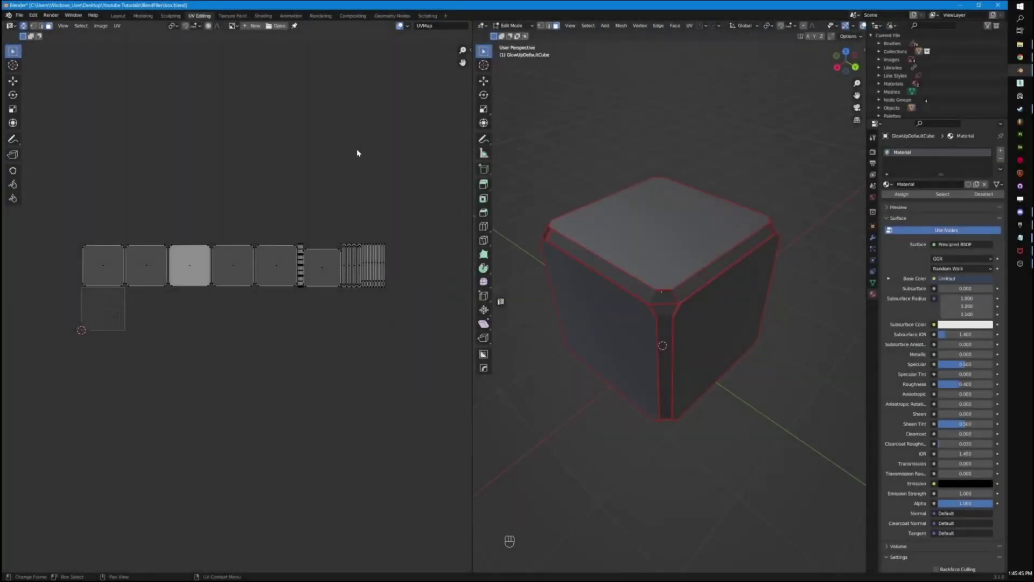
- Set the UV editor's UDIM grid shape to 10 tiles wide and 5 tiles high
{"action": "key", "text": "n"}
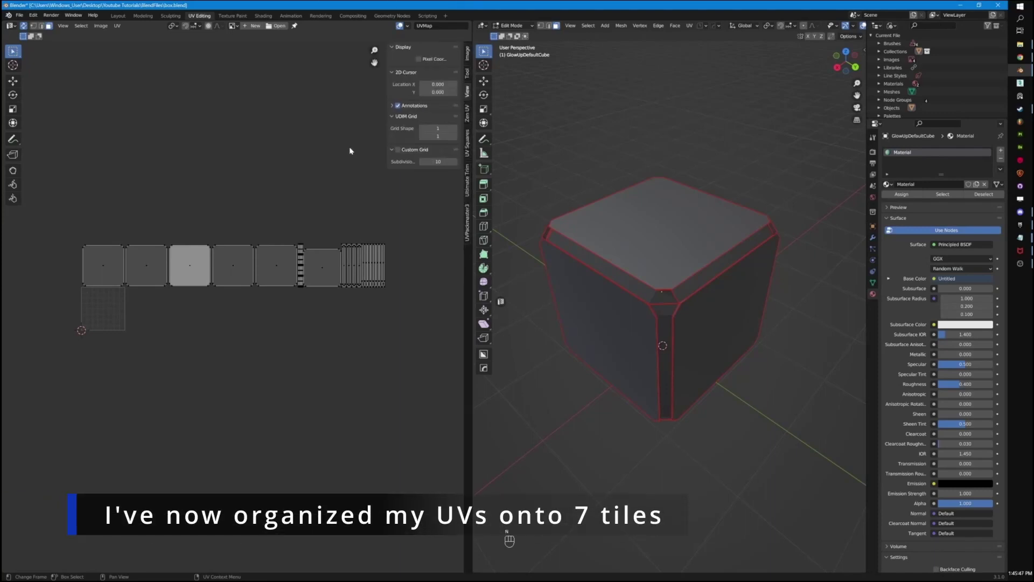
{"action": "left_click", "coordinate": [455, 129]}
{"action": "left_click", "coordinate": [455, 129]}
{"action": "left_click", "coordinate": [454, 129]}
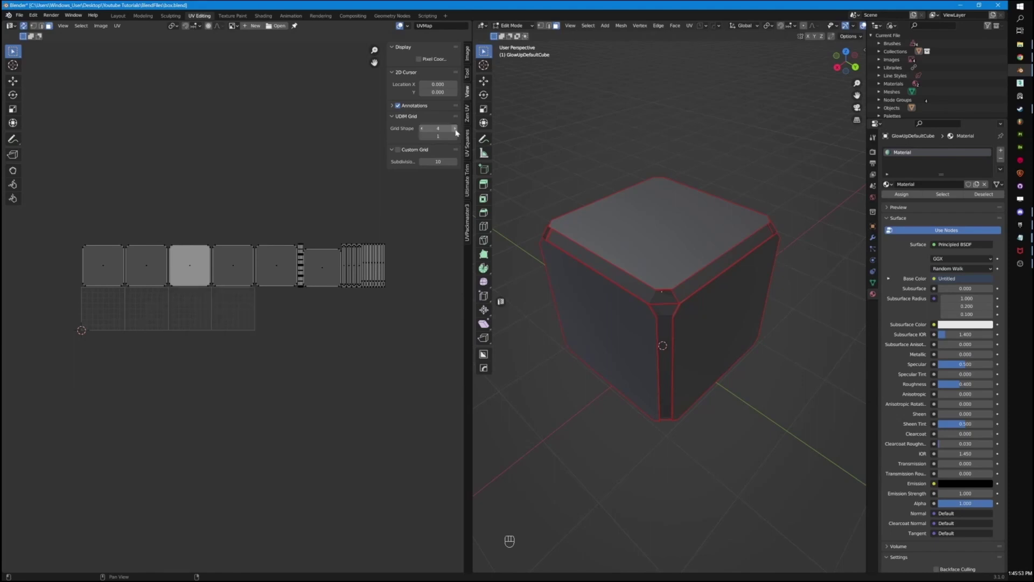
{"action": "left_click", "coordinate": [455, 129]}
{"action": "left_click", "coordinate": [455, 128]}
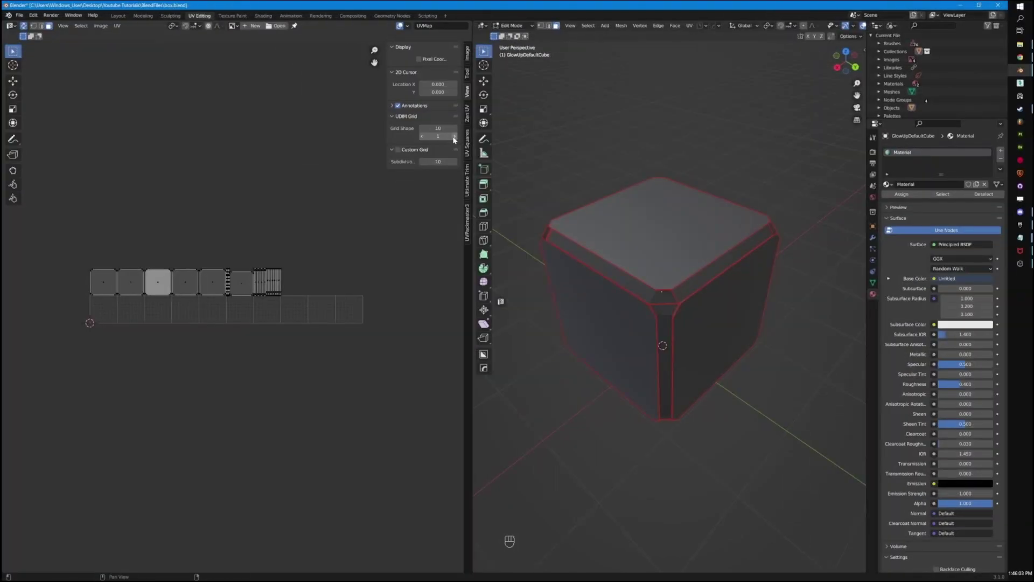
{"action": "left_click", "coordinate": [454, 137]}
{"action": "left_click", "coordinate": [454, 137]}
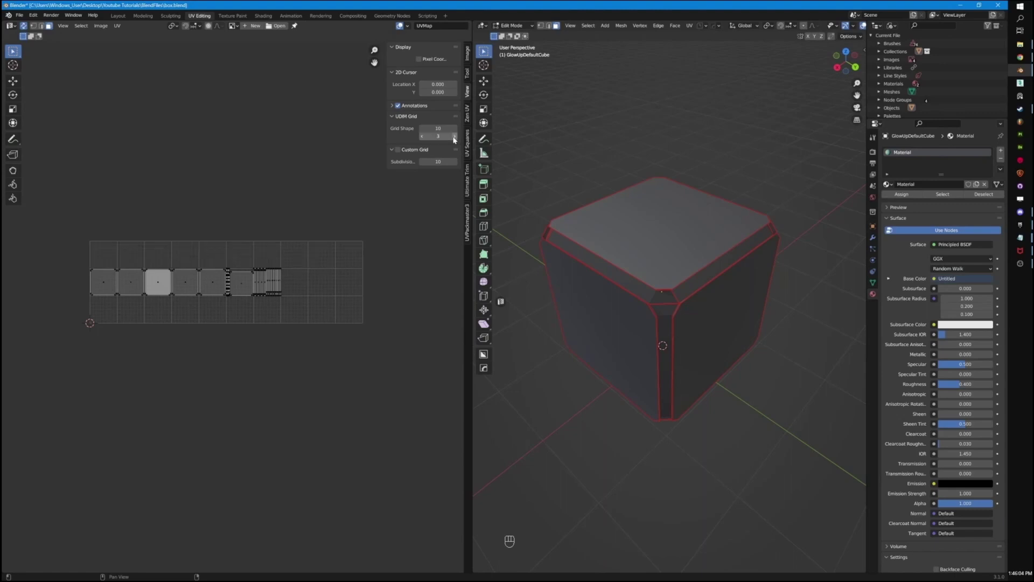
{"action": "left_click", "coordinate": [454, 136]}
{"action": "left_click", "coordinate": [454, 137]}
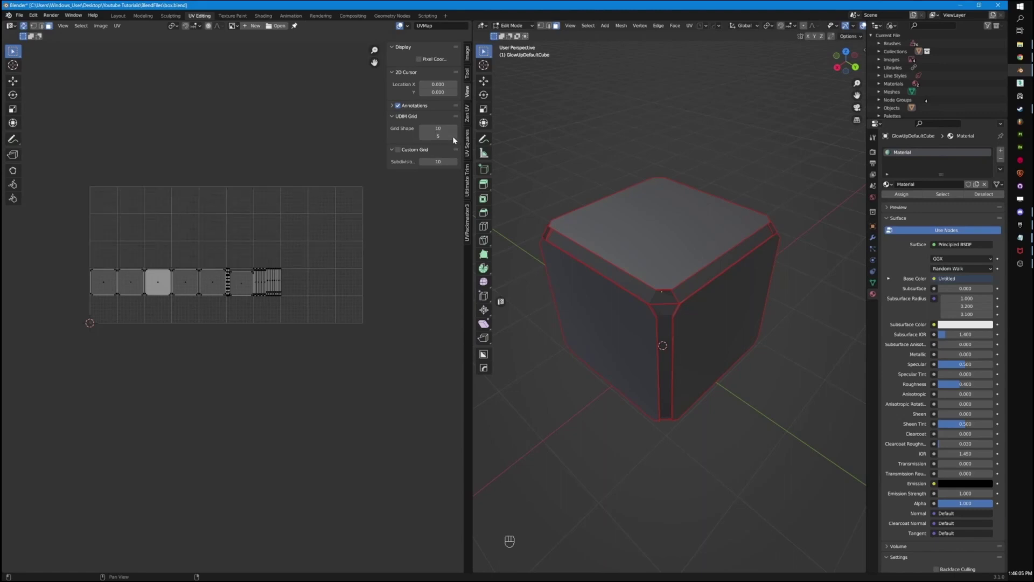
{"action": "middle_click_drag", "start_coordinate": [325, 156], "coordinate": [316, 180]}
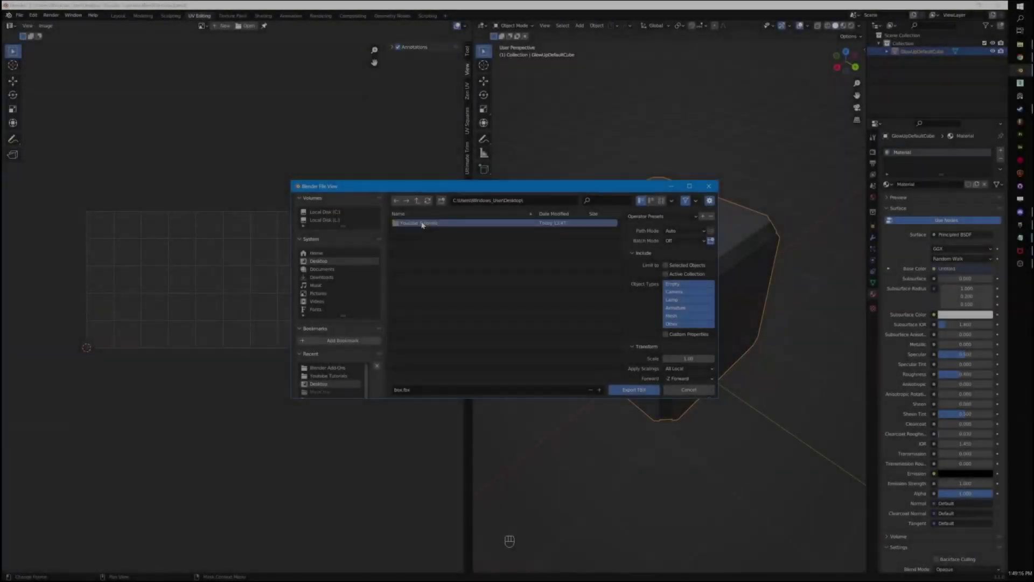
- Choose the Youtube Tutorials folder for the FBX export and limit it to selected objects of type Mesh
{"action": "double_click", "coordinate": [422, 224]}
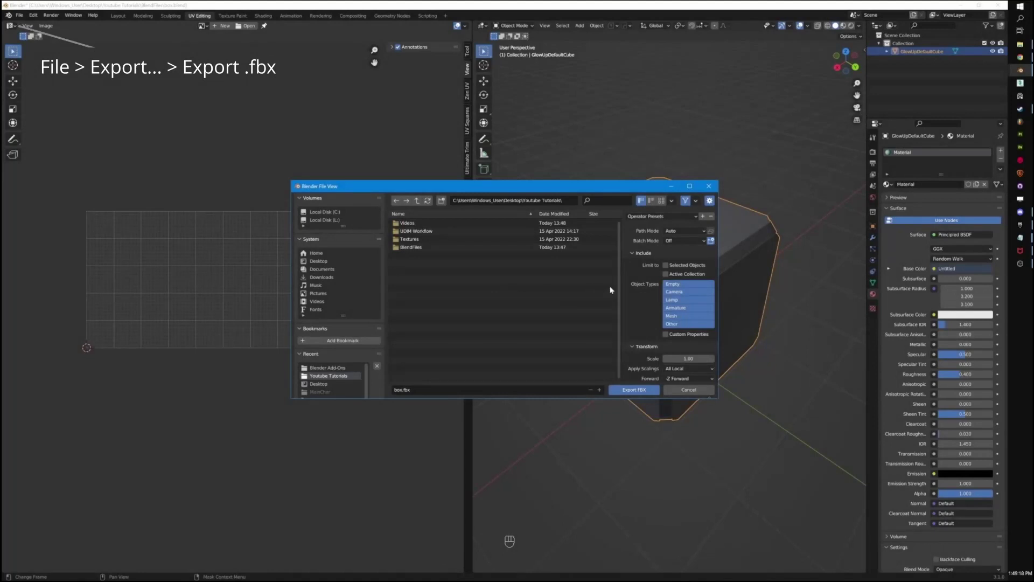
{"action": "left_click", "coordinate": [665, 266]}
{"action": "left_click", "coordinate": [673, 315]}
{"action": "scroll", "coordinate": [646, 320], "scroll_direction": "down", "scroll_amount": 3}
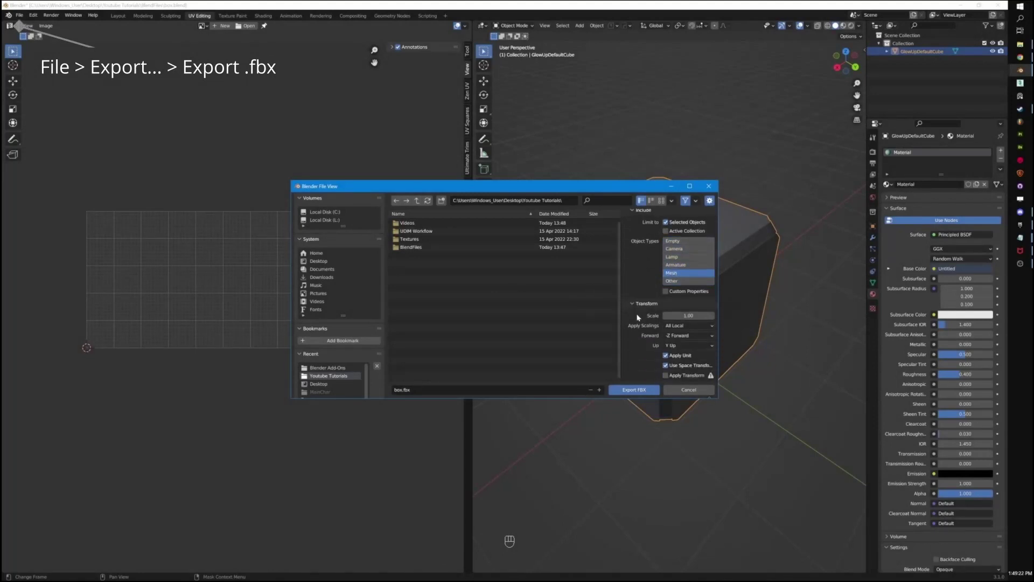
- Set the FBX export axes to Y Forward and Z Up
{"action": "scroll", "coordinate": [645, 321], "scroll_direction": "down", "scroll_amount": 1}
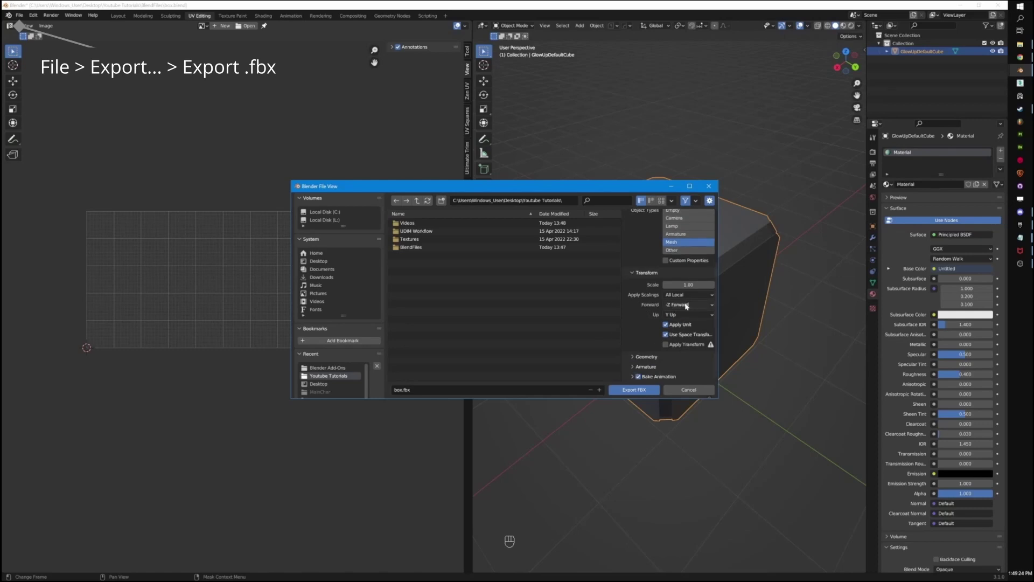
{"action": "left_click", "coordinate": [686, 305]}
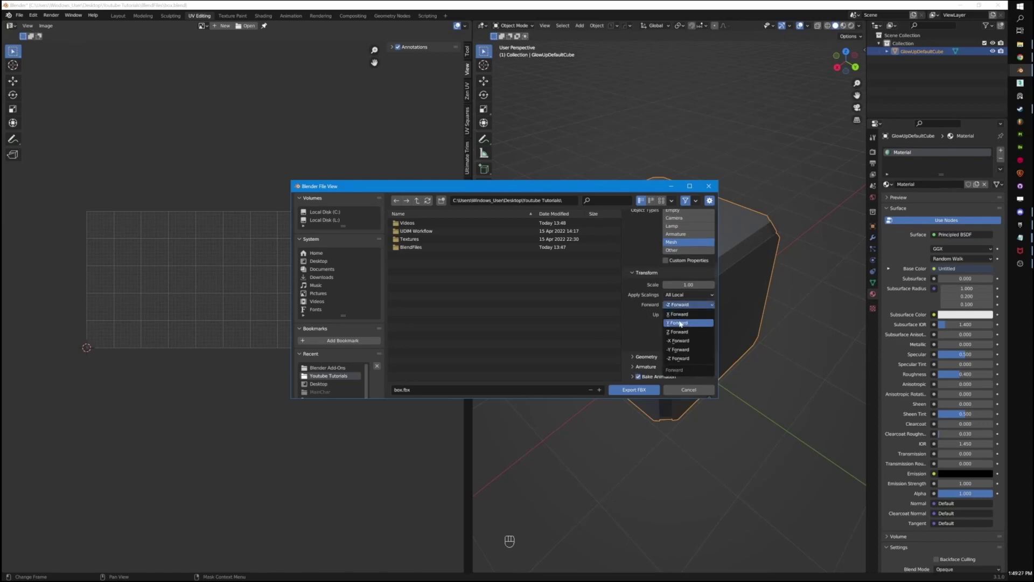
{"action": "left_click", "coordinate": [679, 323]}
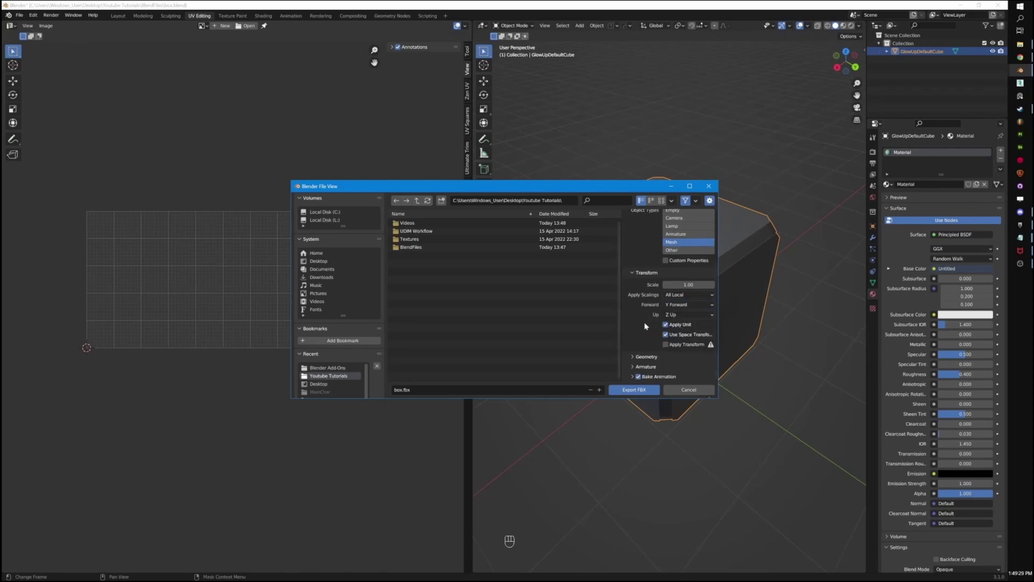
- Set the export's geometry smoothing to Face, turn off Bake Animation, and export the cube as box.fbx
{"action": "left_click", "coordinate": [635, 356]}
{"action": "scroll", "coordinate": [641, 341], "scroll_direction": "down", "scroll_amount": 2}
{"action": "scroll", "coordinate": [641, 341], "scroll_direction": "down", "scroll_amount": 1}
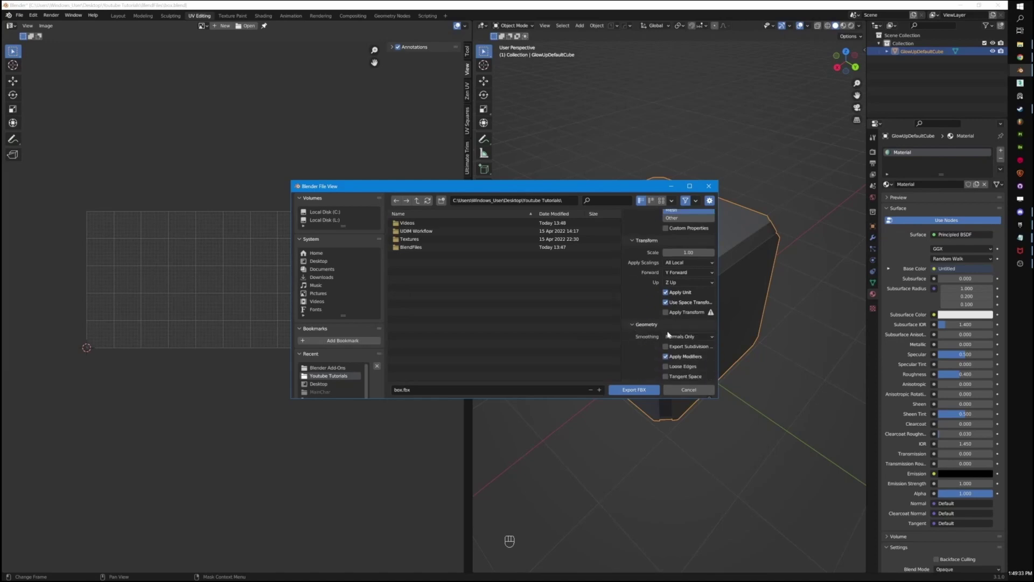
{"action": "left_click", "coordinate": [680, 336]}
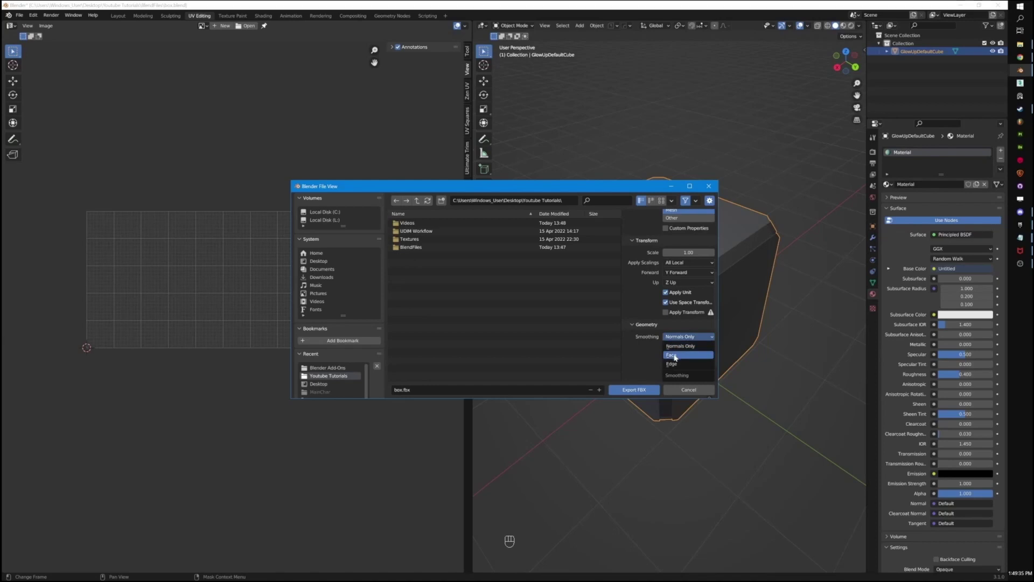
{"action": "left_click", "coordinate": [673, 354]}
{"action": "scroll", "coordinate": [676, 357], "scroll_direction": "down", "scroll_amount": 2}
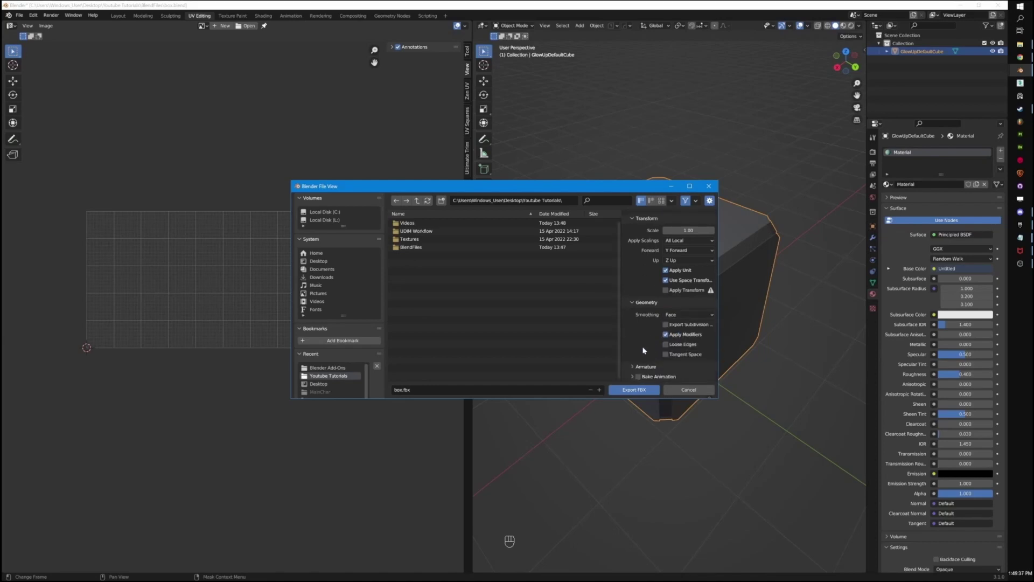
{"action": "left_click", "coordinate": [635, 390]}
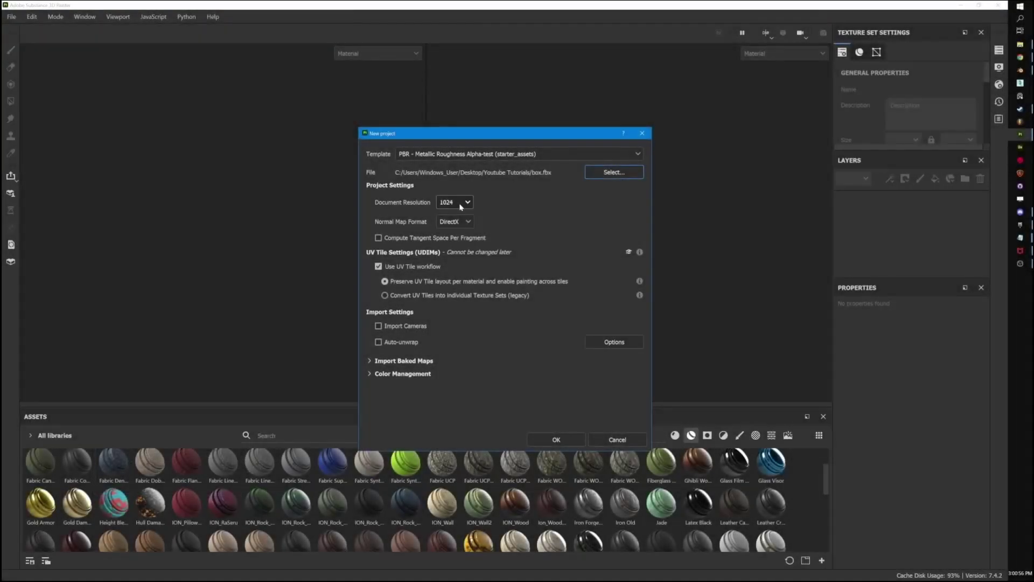
- In Substance 3D Painter, create the project from box.fbx with a 2048 document resolution and the UV Tile workflow
{"action": "left_click", "coordinate": [461, 204]}
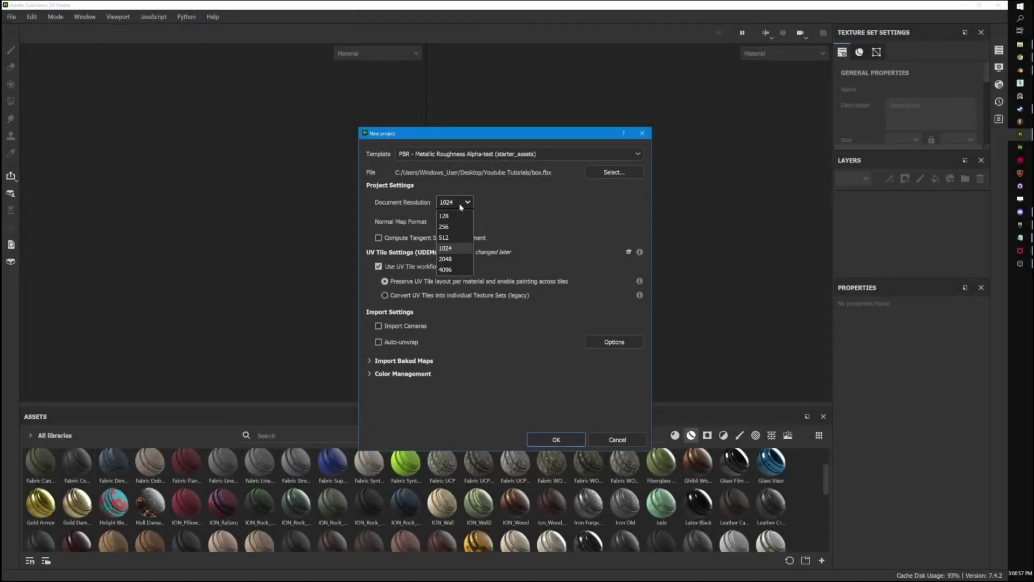
{"action": "left_click", "coordinate": [452, 260]}
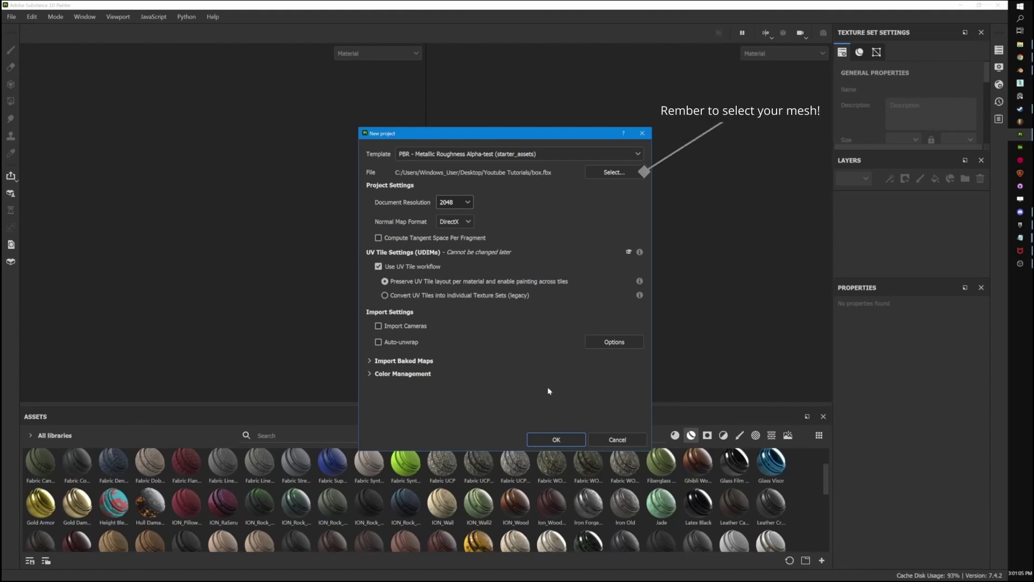
{"action": "left_click", "coordinate": [554, 439]}
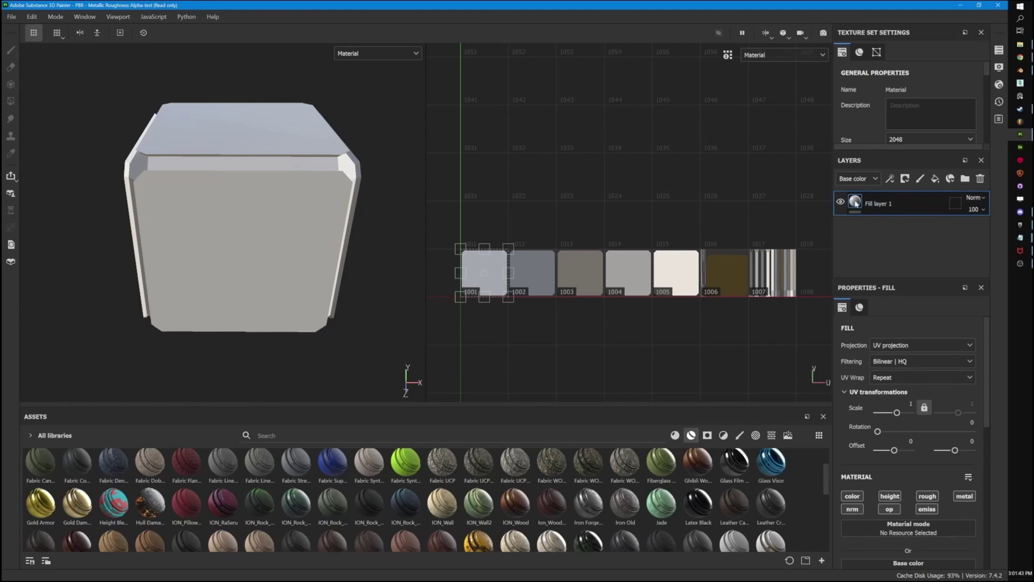
- Disable the height, roughness, normal, opacity and emissive channels of Fill layer 1, keeping only color and metallic
{"action": "scroll", "coordinate": [899, 371], "scroll_direction": "down", "scroll_amount": 3}
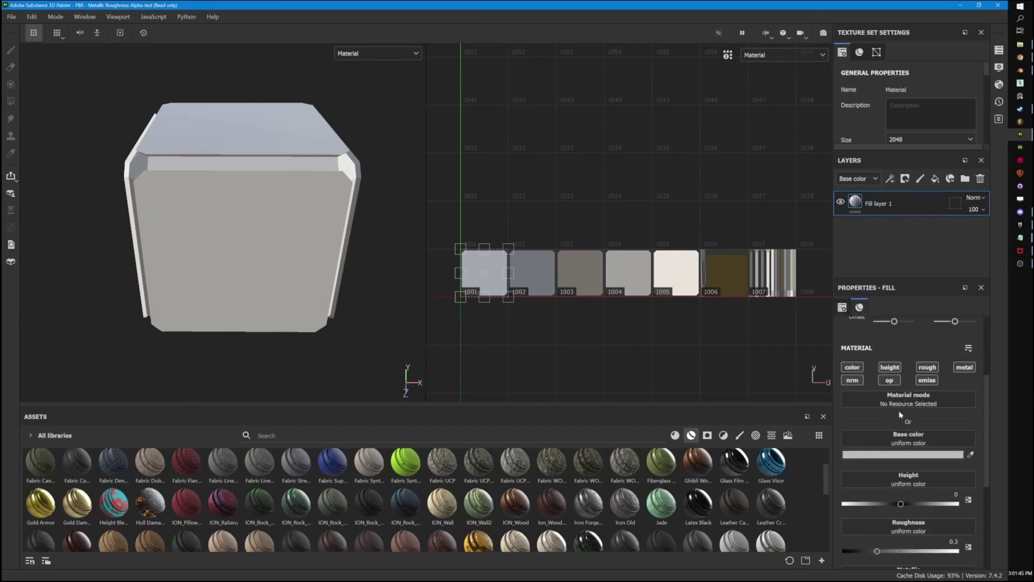
{"action": "left_click", "coordinate": [889, 366]}
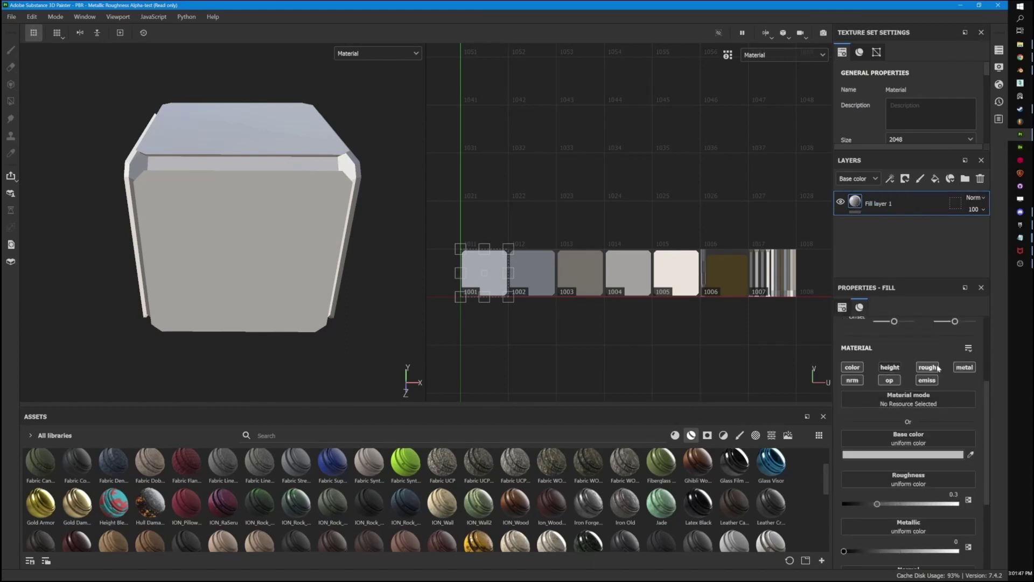
{"action": "left_click", "coordinate": [927, 366]}
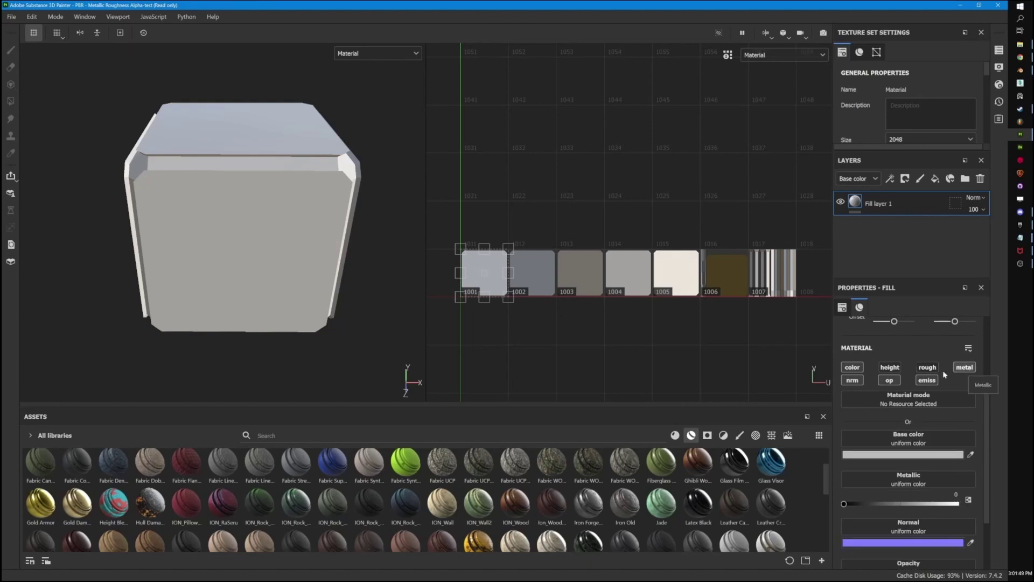
{"action": "left_click", "coordinate": [852, 379]}
{"action": "left_click", "coordinate": [889, 380]}
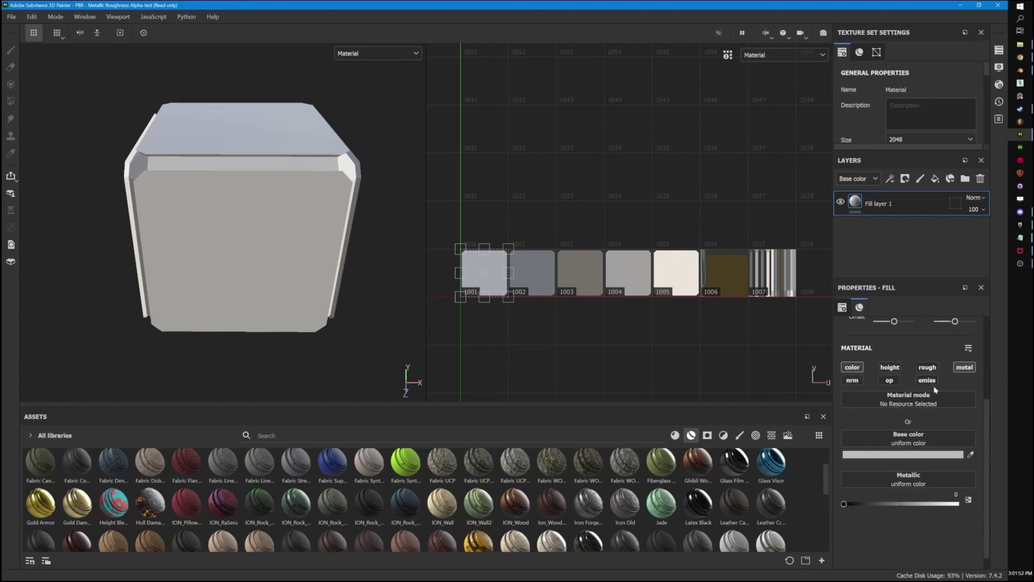
- Set Fill layer 1's metallic value to 1 and its base color to red (C70E0E)
{"action": "left_click_drag", "start_coordinate": [844, 504], "coordinate": [969, 501]}
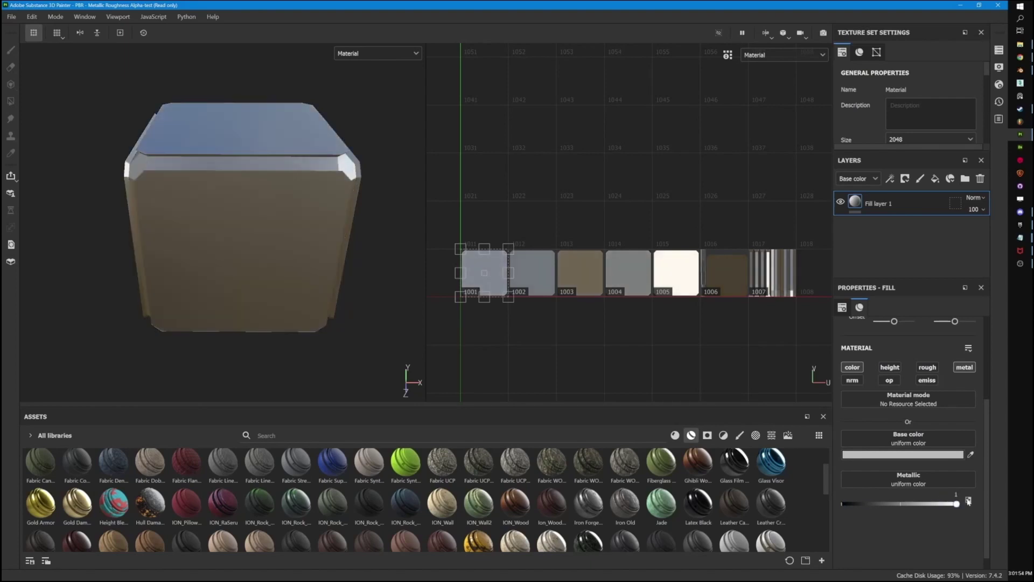
{"action": "left_click", "coordinate": [899, 455]}
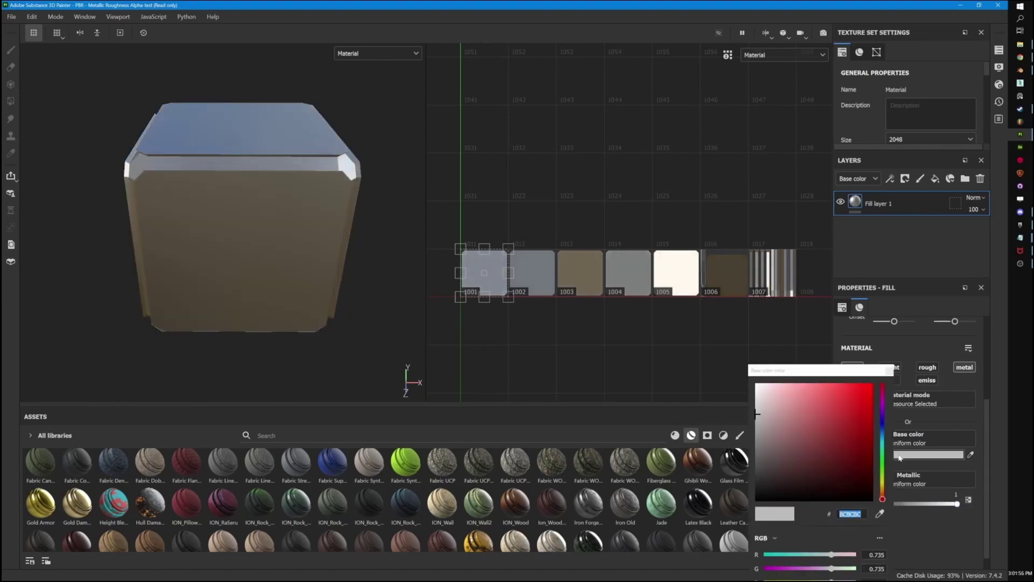
{"action": "left_click_drag", "start_coordinate": [824, 472], "coordinate": [865, 408]}
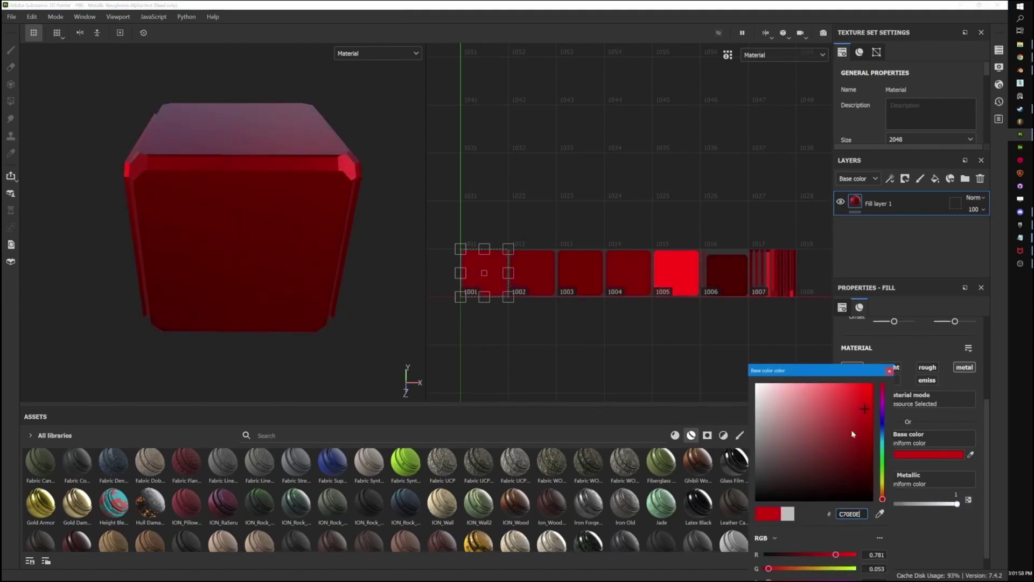
{"action": "left_click", "coordinate": [890, 371]}
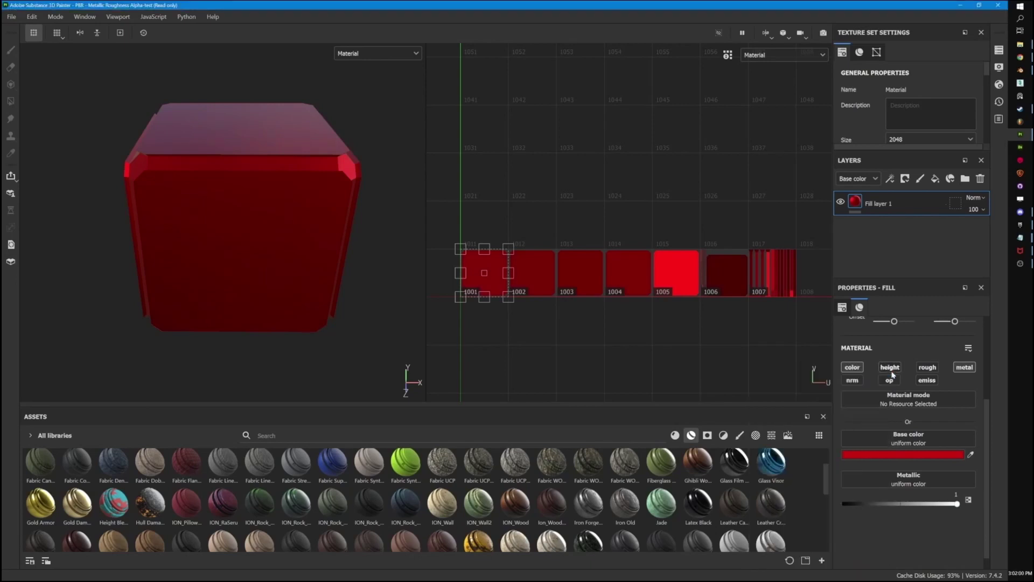
- Exclude UV tiles 1002 to 1007 from Fill layer 1's geometry mask so the fill covers only tile 1001
{"action": "left_click", "coordinate": [956, 204]}
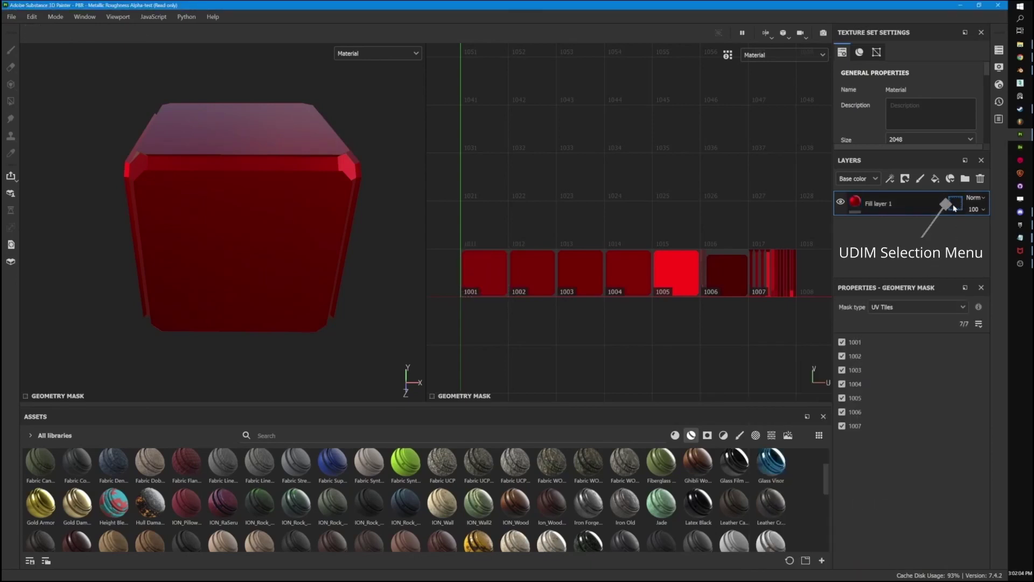
{"action": "left_click", "coordinate": [843, 356]}
{"action": "left_click", "coordinate": [842, 370]}
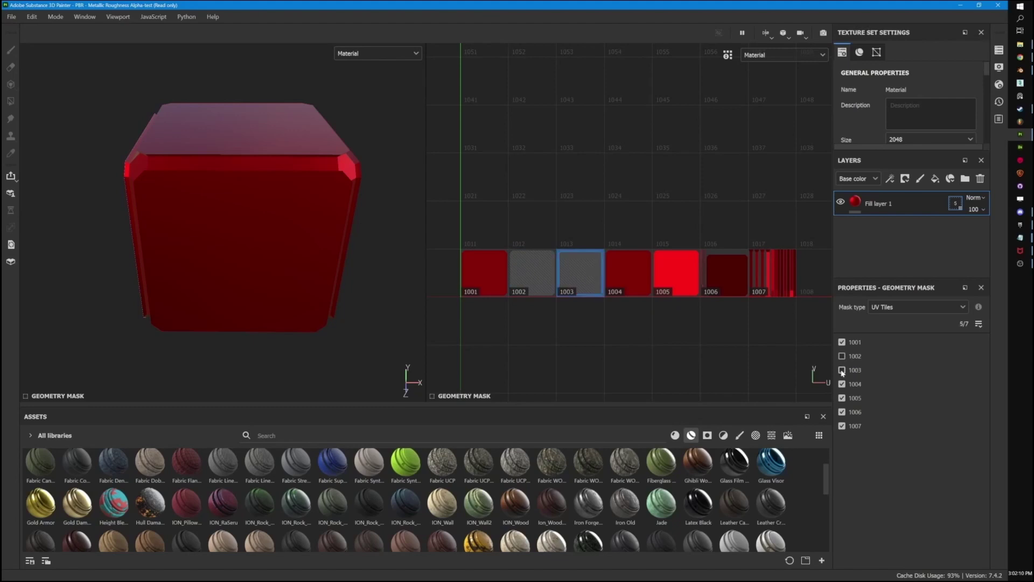
{"action": "left_click", "coordinate": [842, 383]}
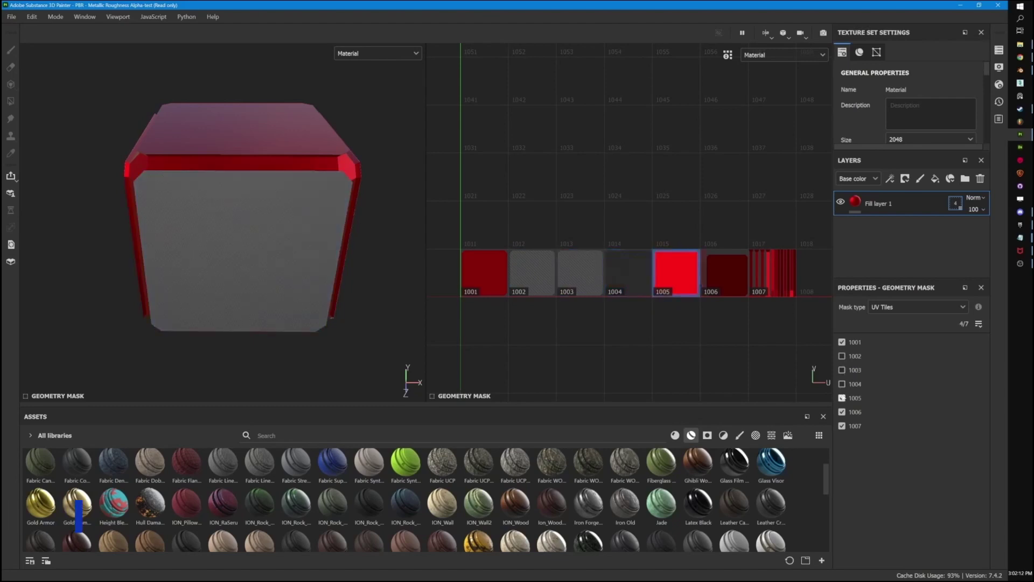
{"action": "left_click", "coordinate": [842, 398]}
{"action": "left_click", "coordinate": [843, 411]}
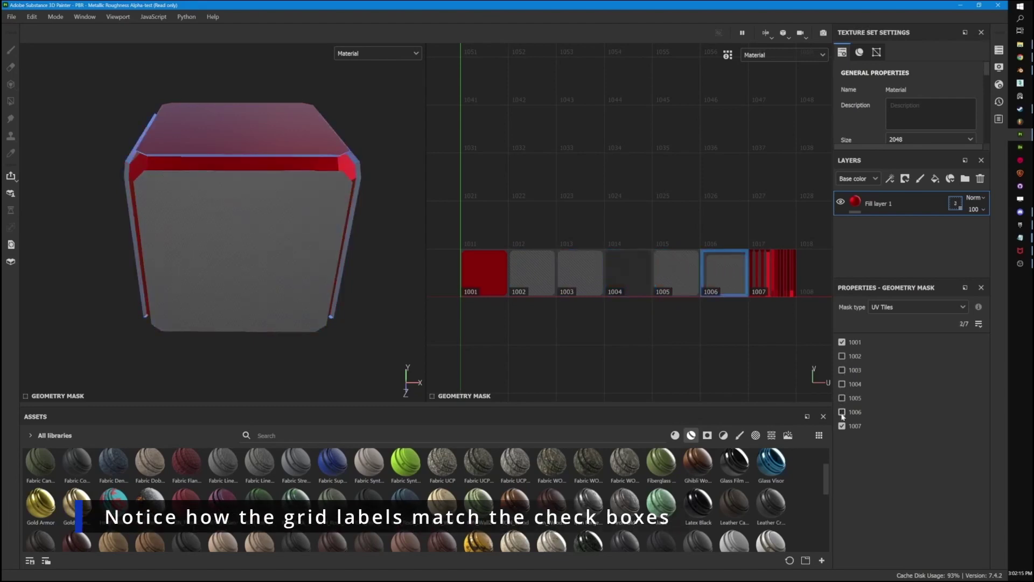
{"action": "left_click", "coordinate": [842, 426]}
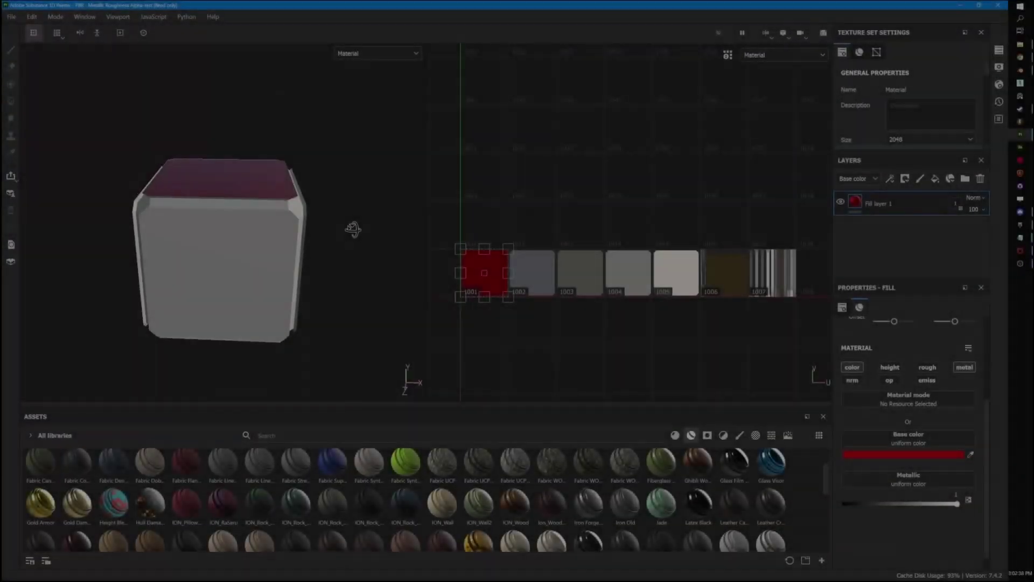
- Duplicate Fill layer 1 and disable the metallic channel on the copy, leaving only color active
{"action": "left_click_drag", "start_coordinate": [353, 229], "coordinate": [346, 270], "text": "alt"}
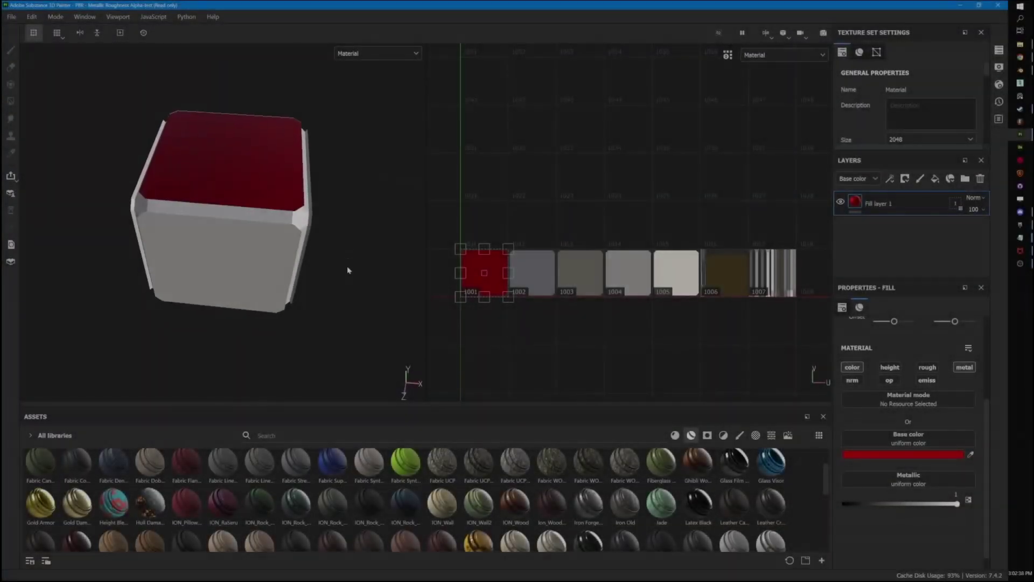
{"action": "right_click", "coordinate": [907, 205]}
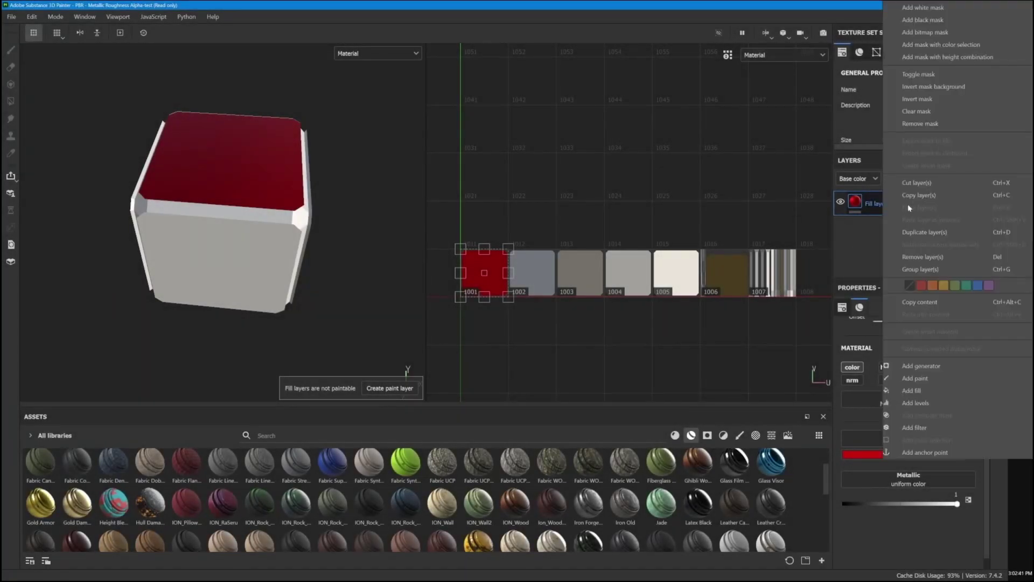
{"action": "left_click", "coordinate": [919, 232]}
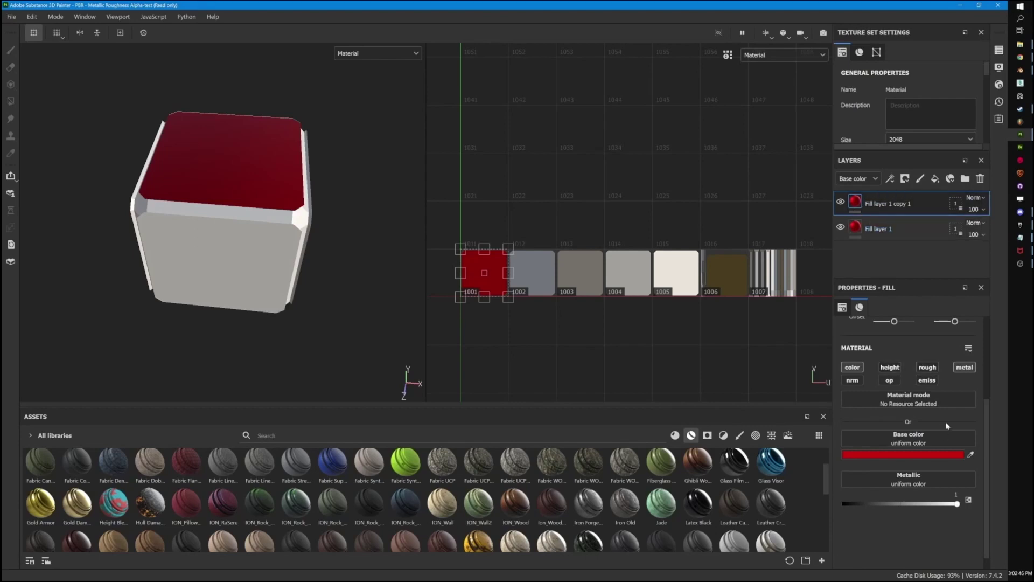
{"action": "left_click", "coordinate": [964, 368]}
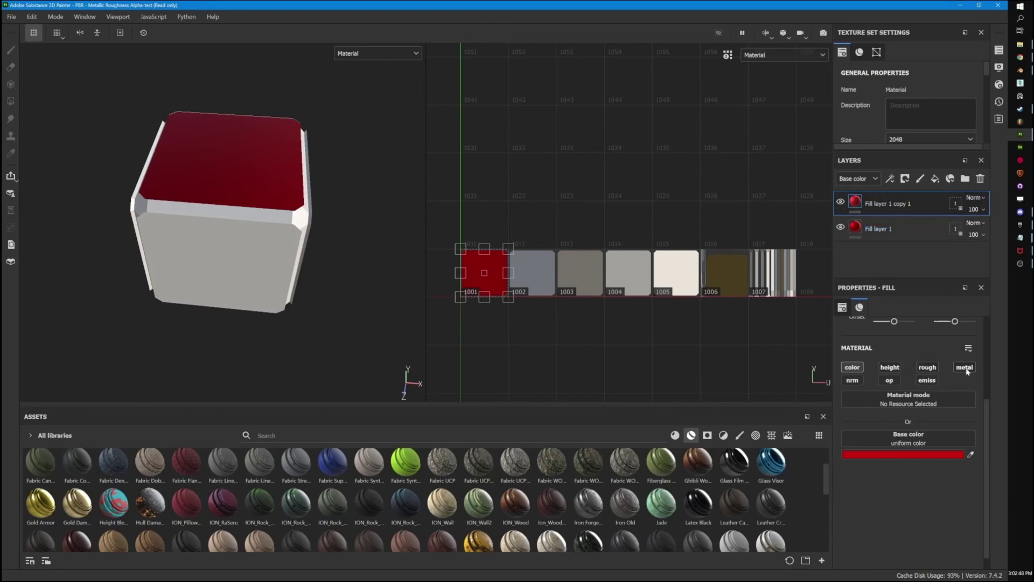
- Set Fill layer 1 copy 1's base color to orange (C75F0E) and include UV tile 1002 in its geometry mask
{"action": "left_click", "coordinate": [927, 454]}
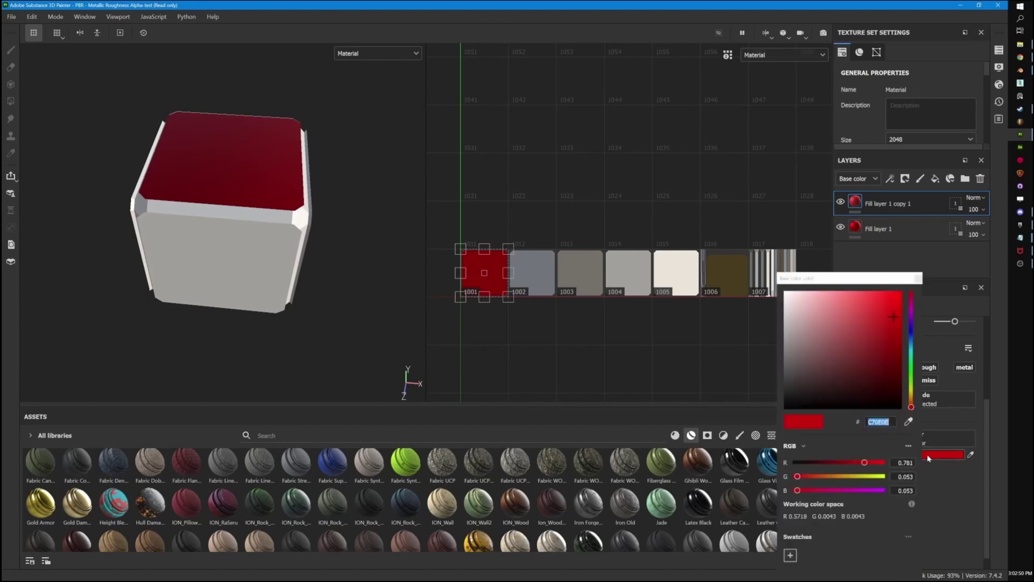
{"action": "left_click", "coordinate": [913, 402]}
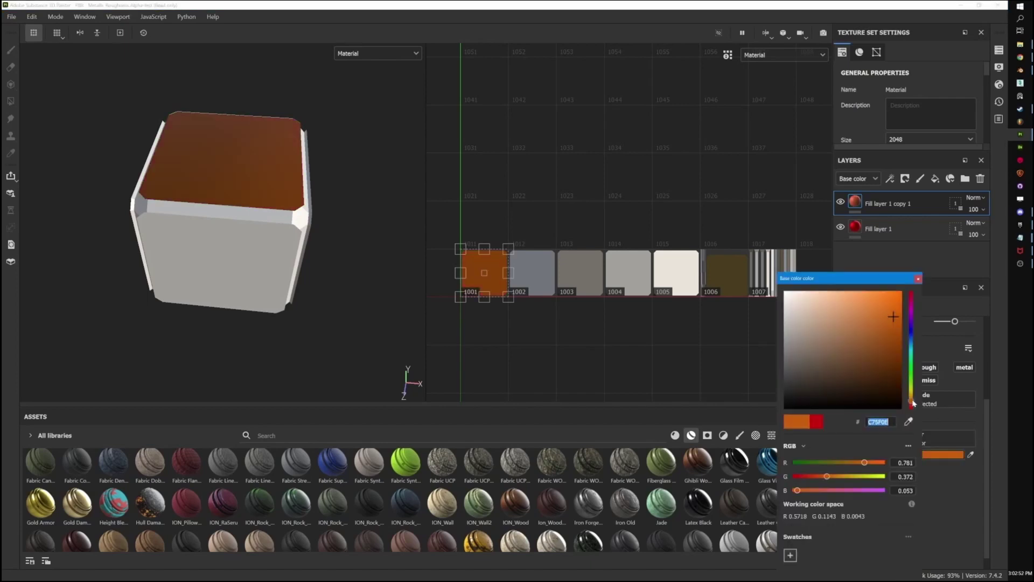
{"action": "left_click", "coordinate": [918, 278]}
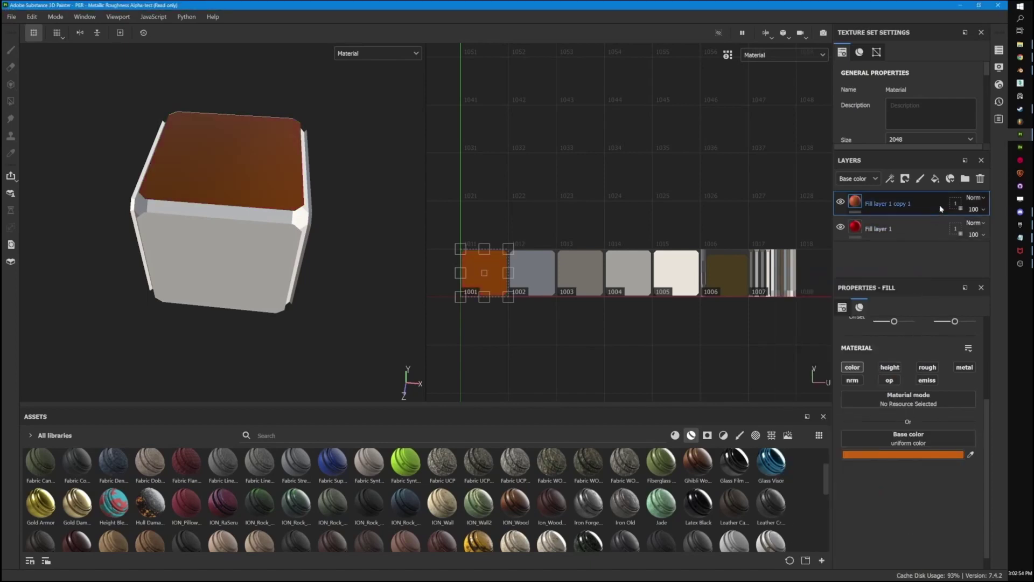
{"action": "left_click", "coordinate": [955, 204]}
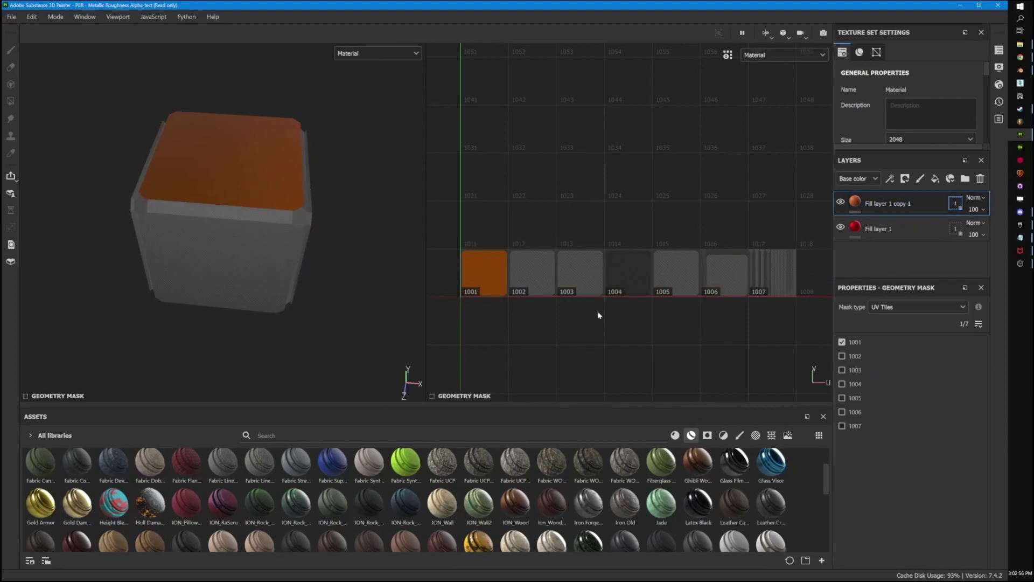
{"action": "left_click", "coordinate": [529, 271]}
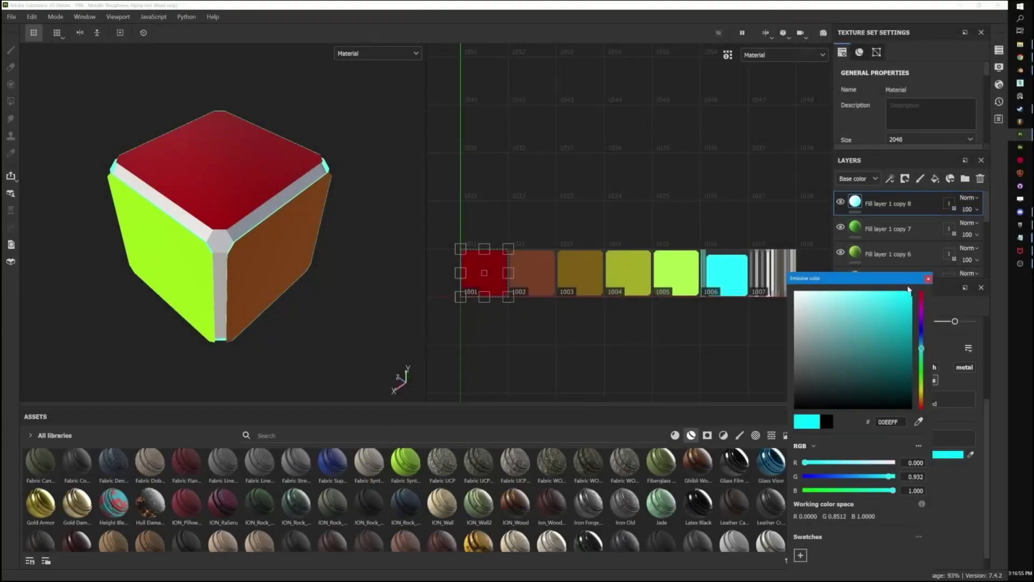
- Switch the geometry mask of the cyan emissive layer, Fill layer 1 copy 8, from UV tile 1006 to tile 1007
{"action": "left_click", "coordinate": [926, 278]}
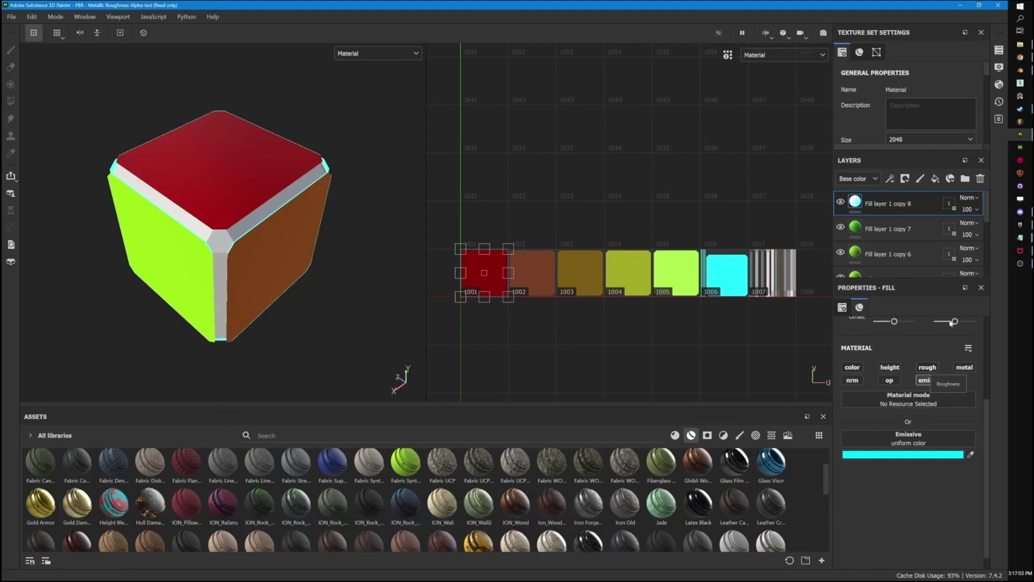
{"action": "left_click", "coordinate": [950, 204]}
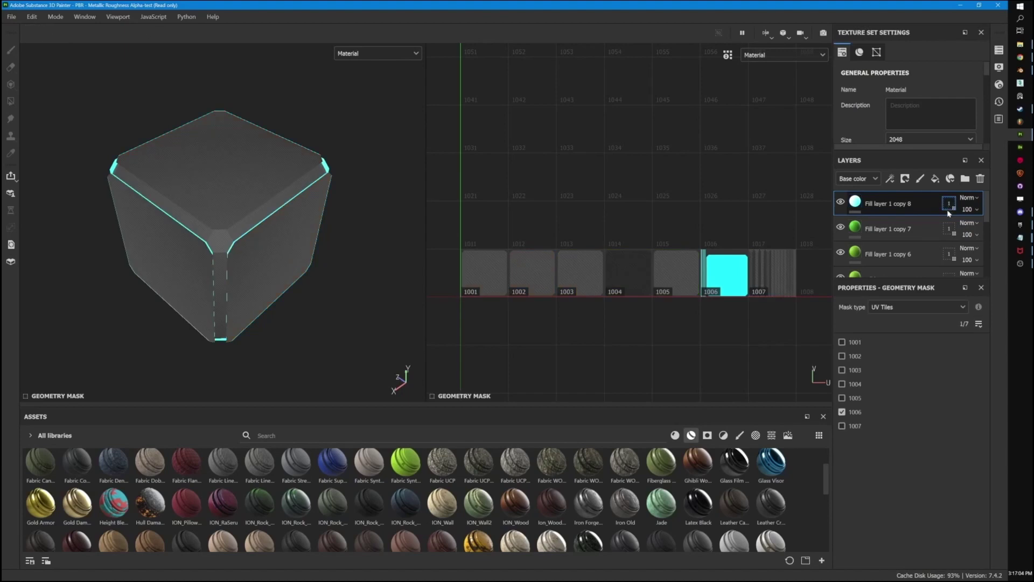
{"action": "left_click", "coordinate": [842, 412]}
{"action": "left_click", "coordinate": [841, 412]}
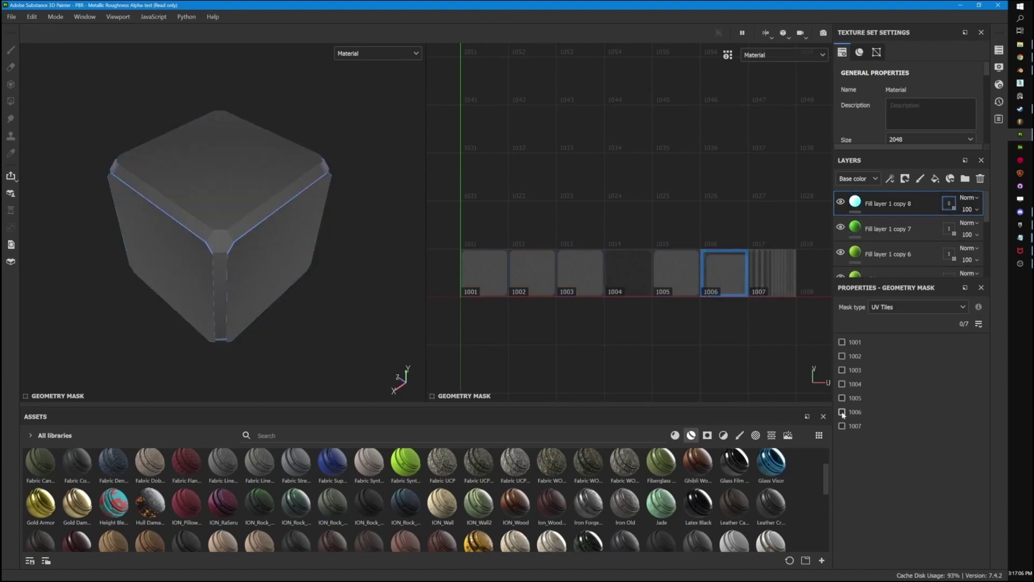
{"action": "left_click", "coordinate": [842, 425]}
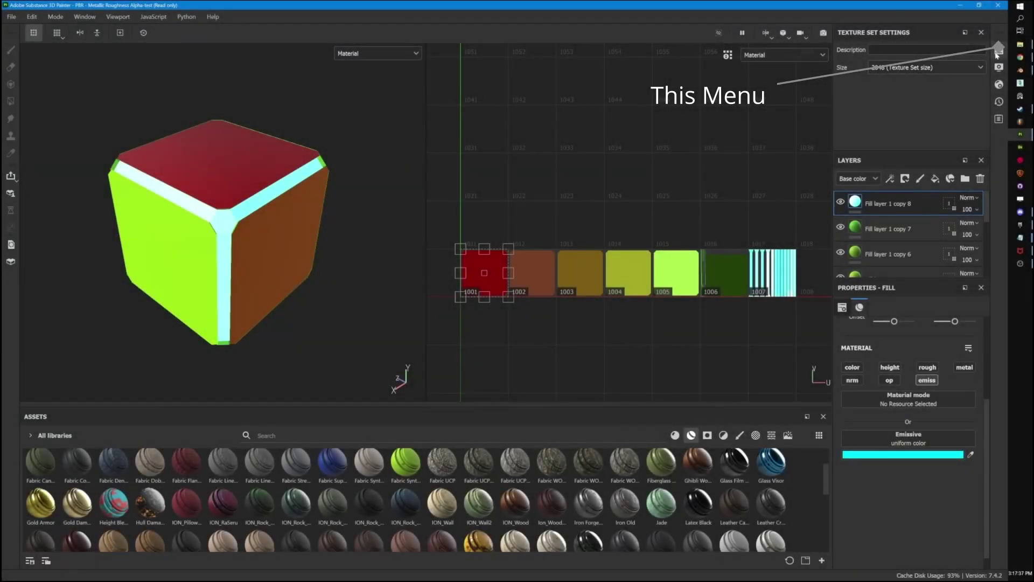
- Select UV tile 1002 in the texture set and set its texture size to 1024
{"action": "left_click", "coordinate": [997, 52]}
{"action": "left_click", "coordinate": [837, 115]}
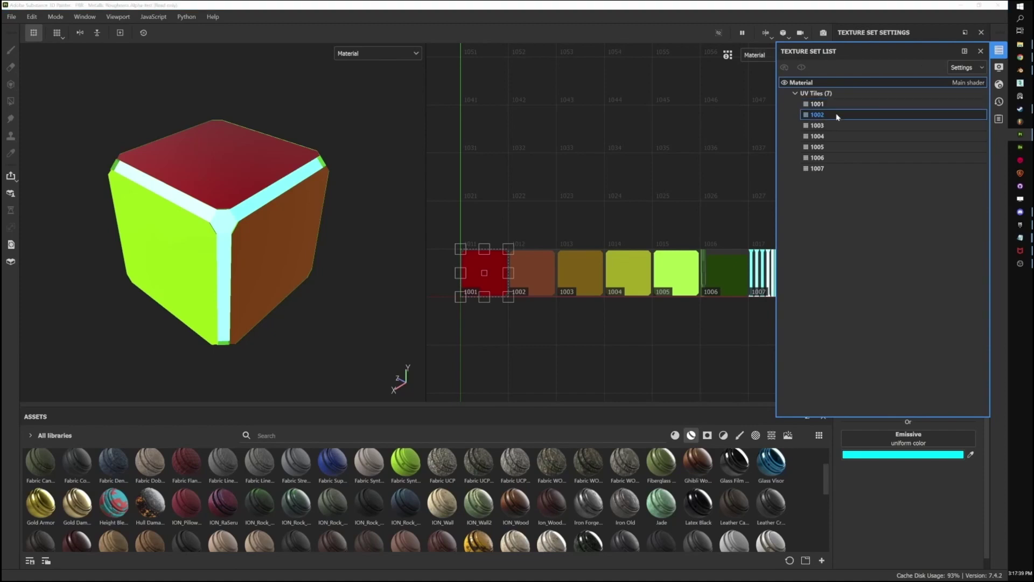
{"action": "left_click", "coordinate": [980, 51]}
{"action": "left_click", "coordinate": [948, 66]}
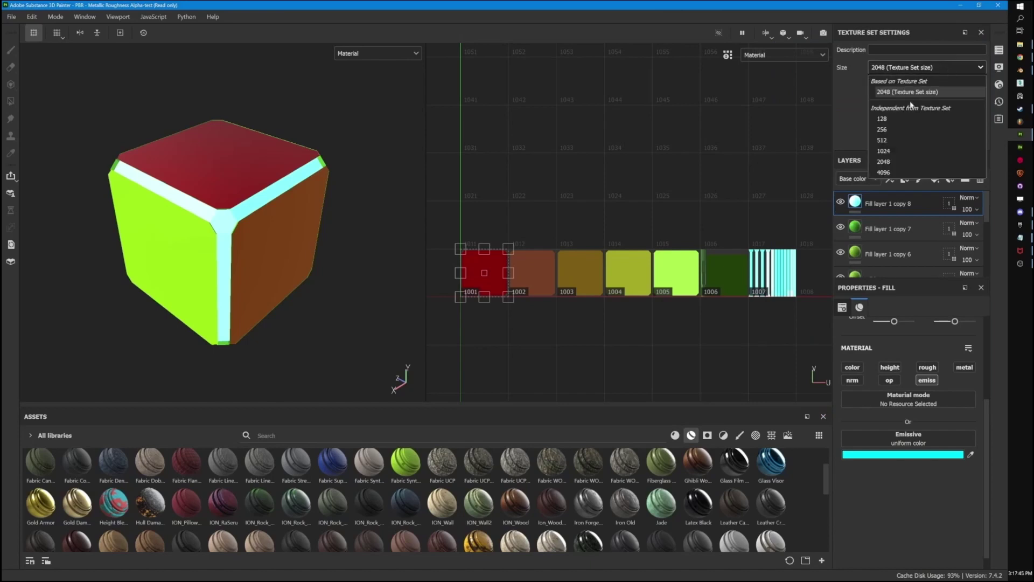
{"action": "left_click", "coordinate": [898, 151]}
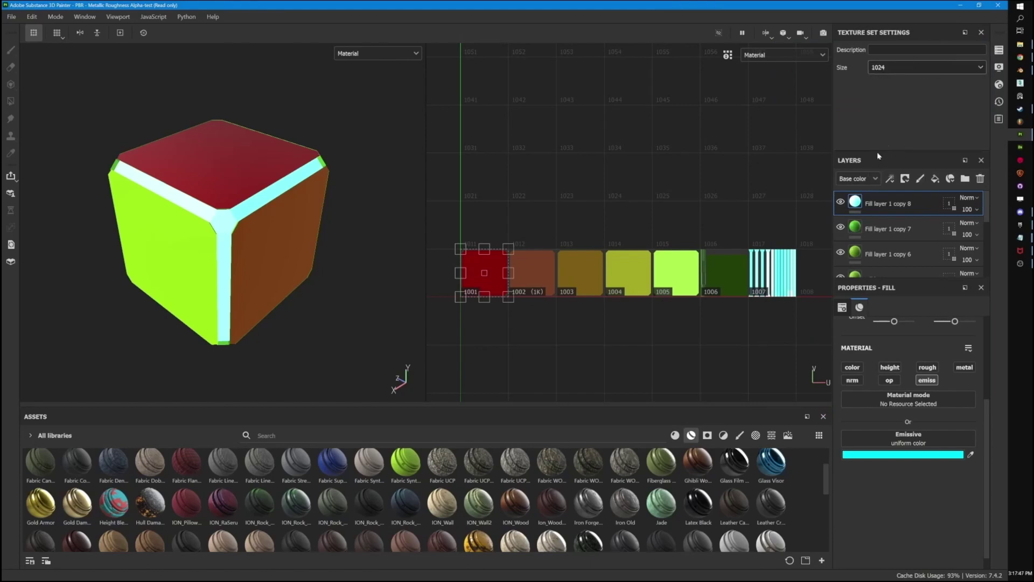
- Select UV tile 1003 in the texture set and set its texture size to 512
{"action": "left_click", "coordinate": [1000, 51]}
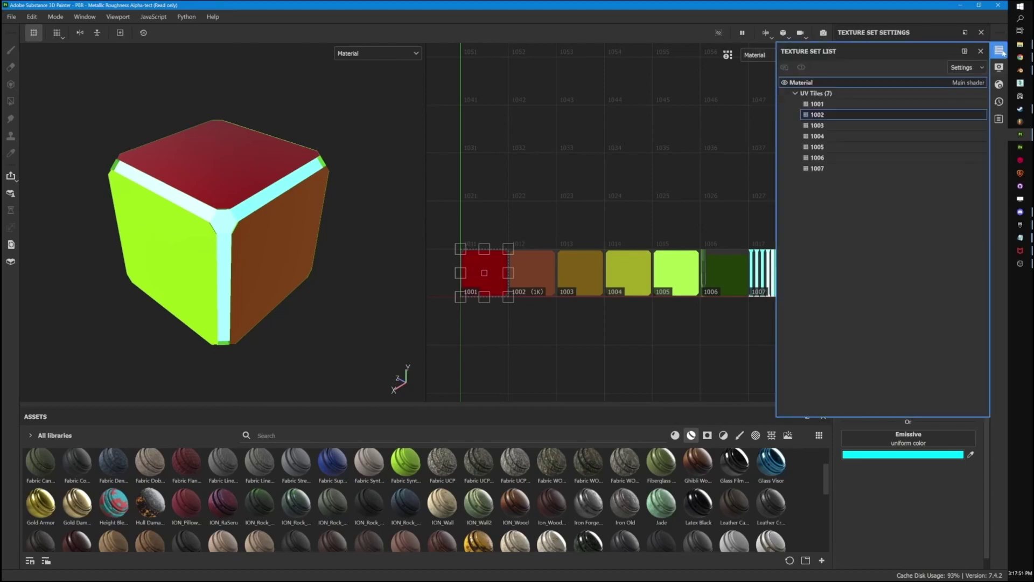
{"action": "left_click", "coordinate": [900, 126]}
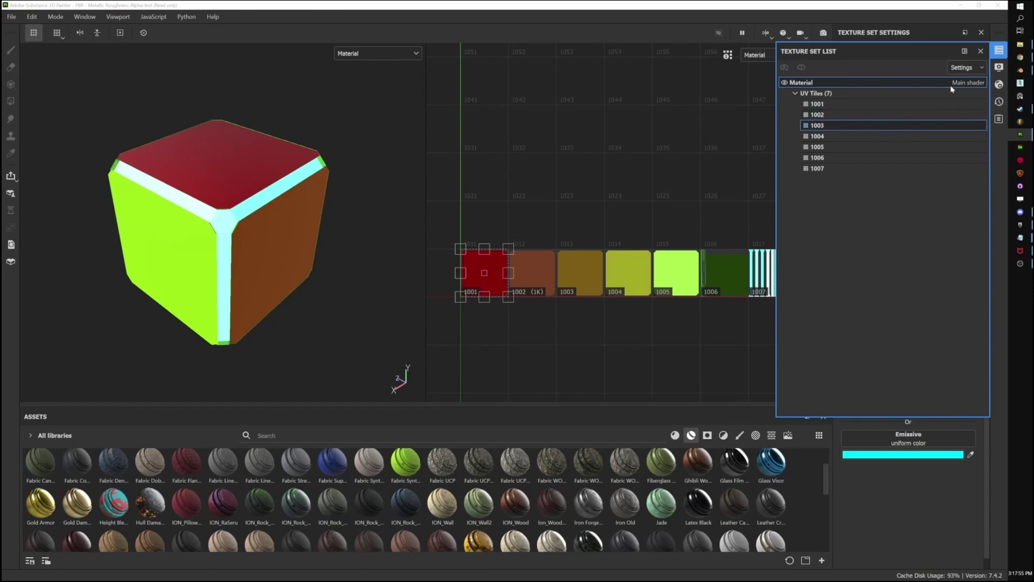
{"action": "left_click", "coordinate": [980, 50]}
{"action": "left_click", "coordinate": [944, 67]}
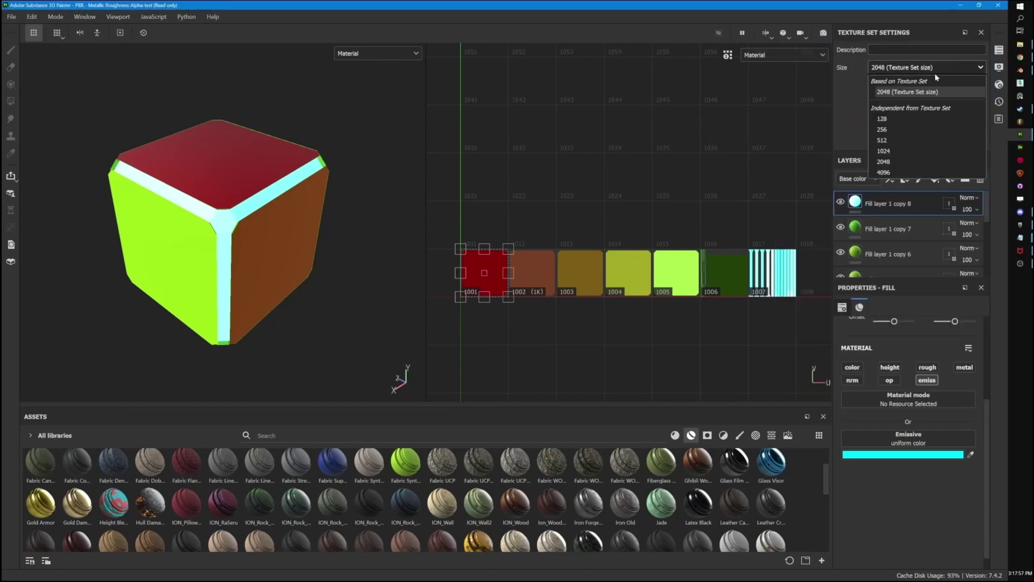
{"action": "left_click", "coordinate": [913, 136]}
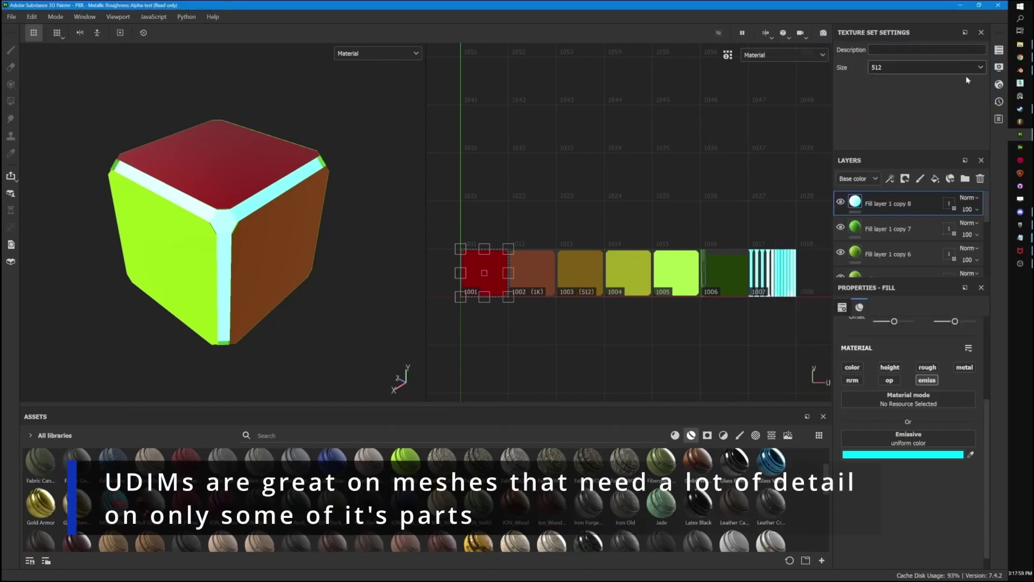
- Select UV tile 1004 in the texture set and set its texture size to 256
{"action": "left_click", "coordinate": [998, 52]}
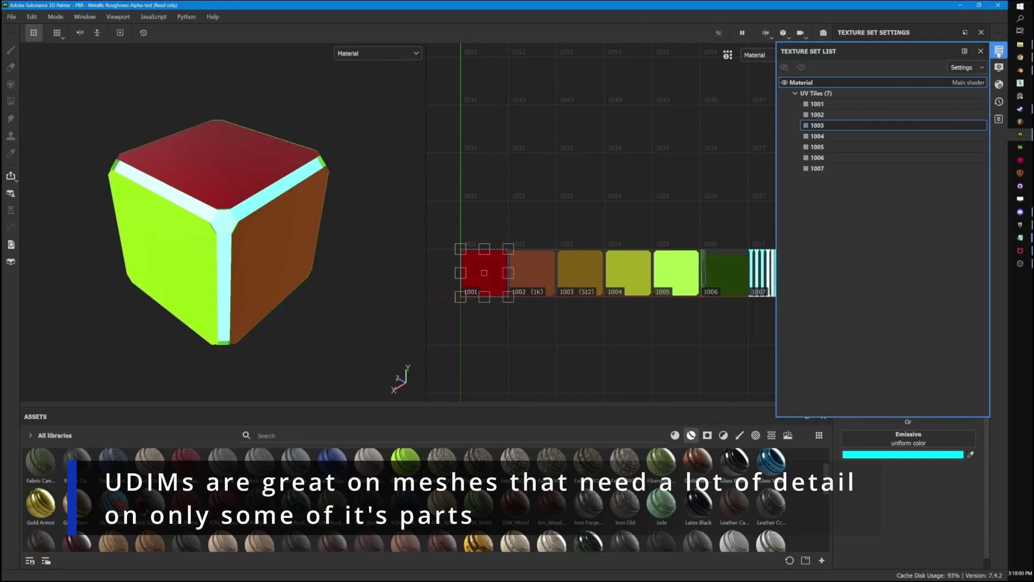
{"action": "left_click", "coordinate": [894, 137]}
{"action": "left_click", "coordinate": [979, 52]}
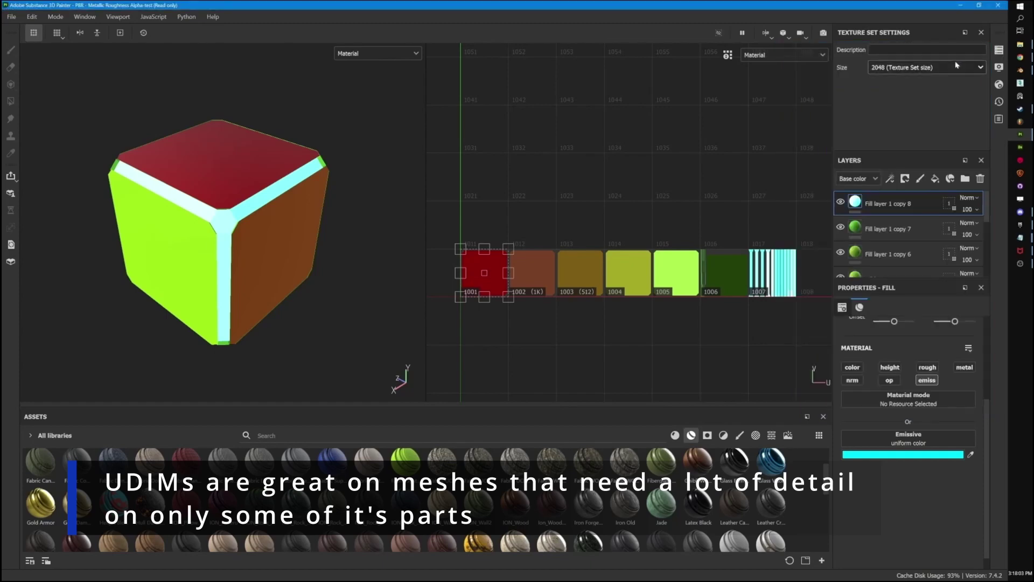
{"action": "left_click", "coordinate": [955, 68]}
{"action": "left_click", "coordinate": [921, 129]}
{"action": "left_click", "coordinate": [999, 50]}
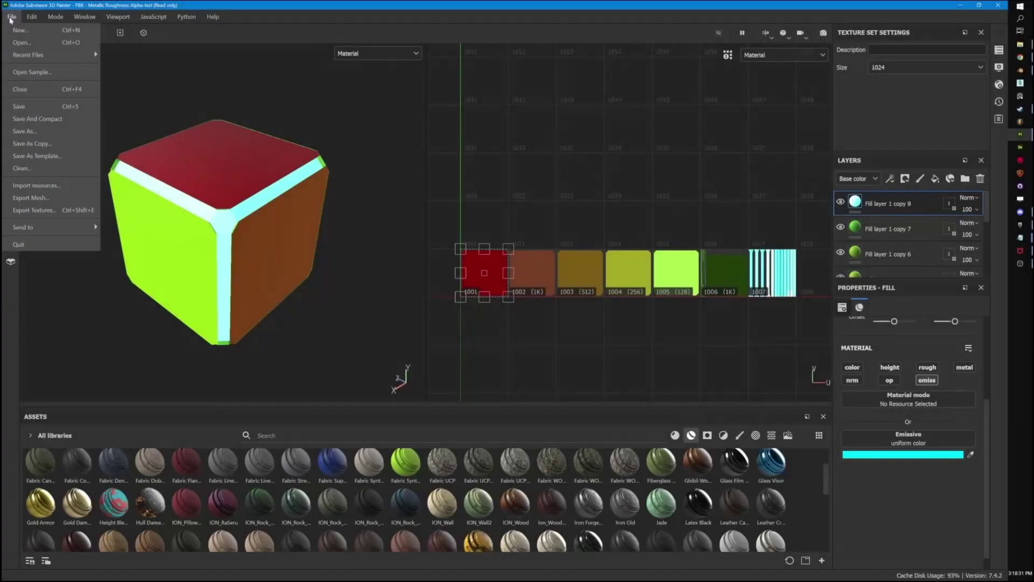
- Start a texture export and set its output directory to the Textures folder inside Youtube Tutorials on the Desktop
{"action": "left_click", "coordinate": [73, 211]}
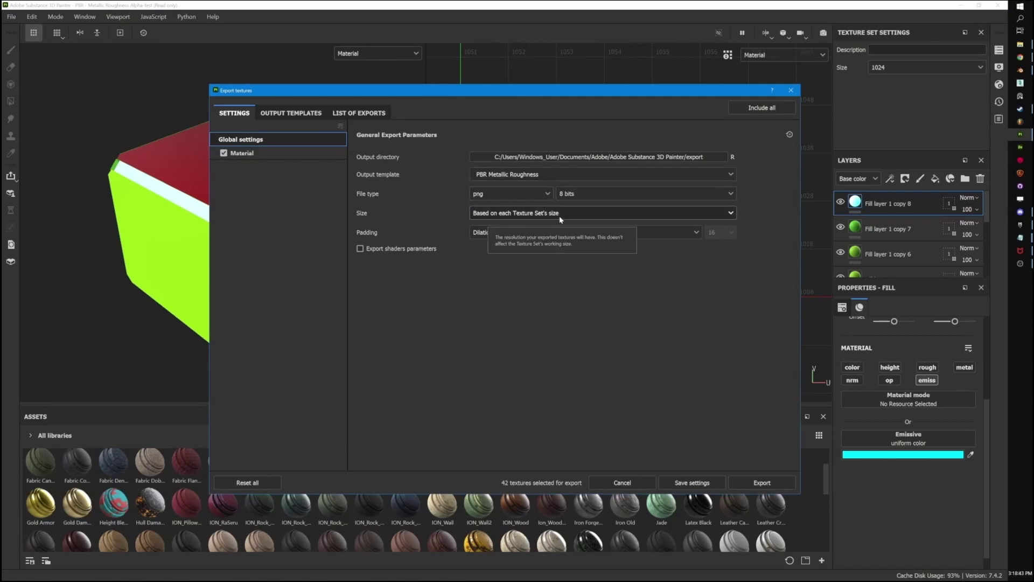
{"action": "left_click", "coordinate": [710, 155]}
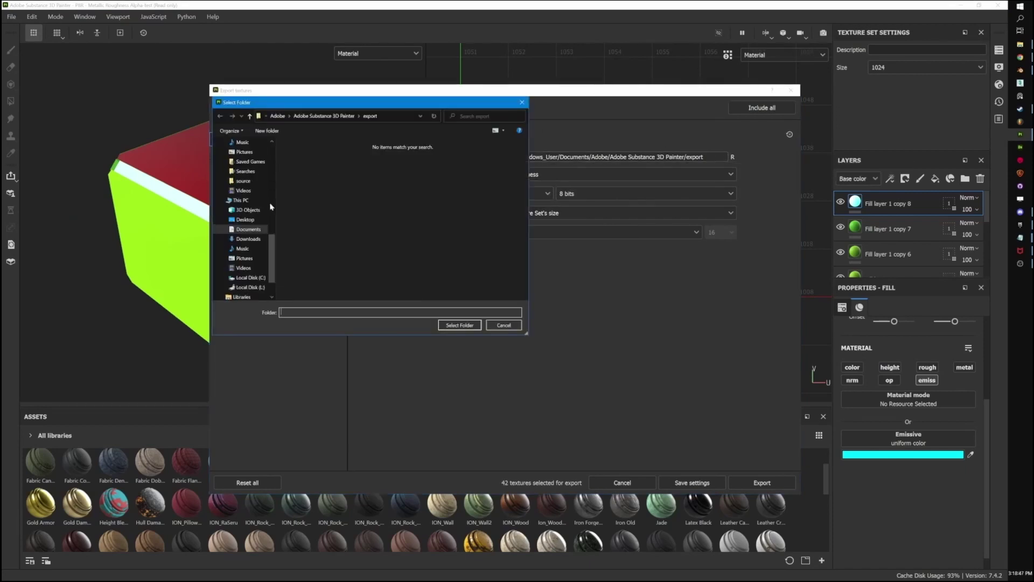
{"action": "left_click", "coordinate": [245, 219]}
{"action": "double_click", "coordinate": [302, 162]}
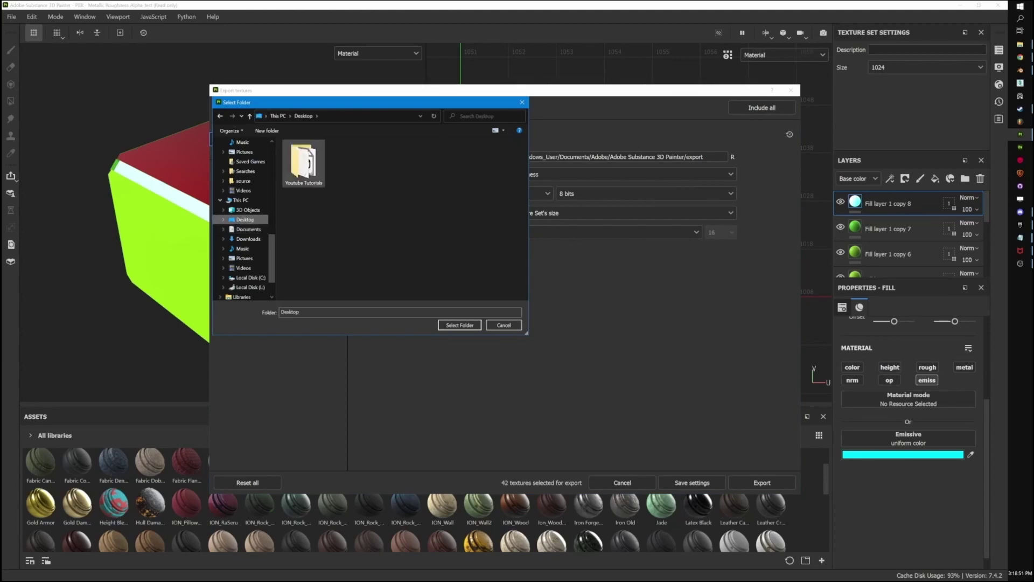
{"action": "double_click", "coordinate": [305, 165]}
{"action": "left_click", "coordinate": [459, 324]}
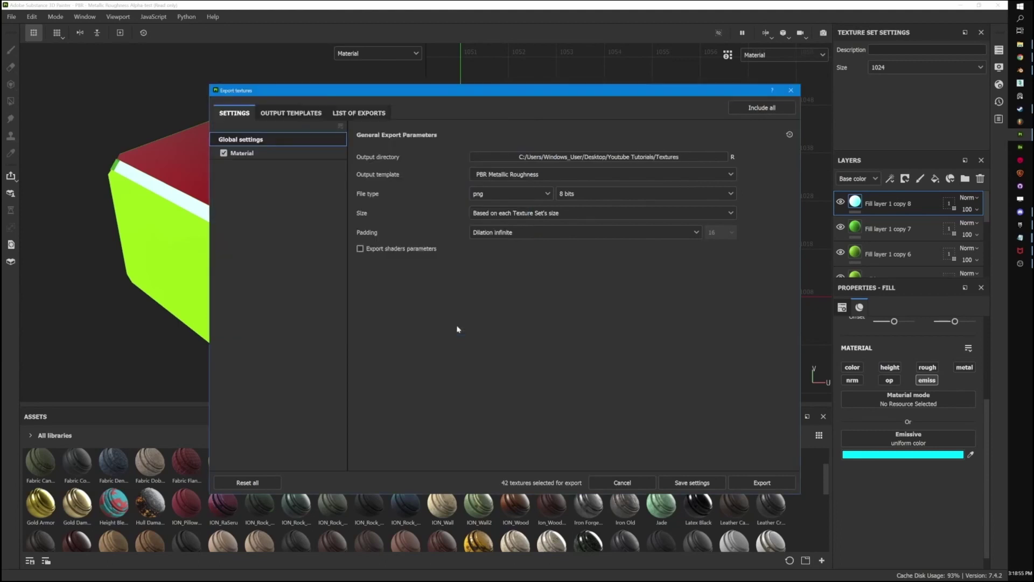
- Duplicate the Unreal Engine 4 SSS (Packed) output template in the export settings
{"action": "left_click", "coordinate": [303, 114]}
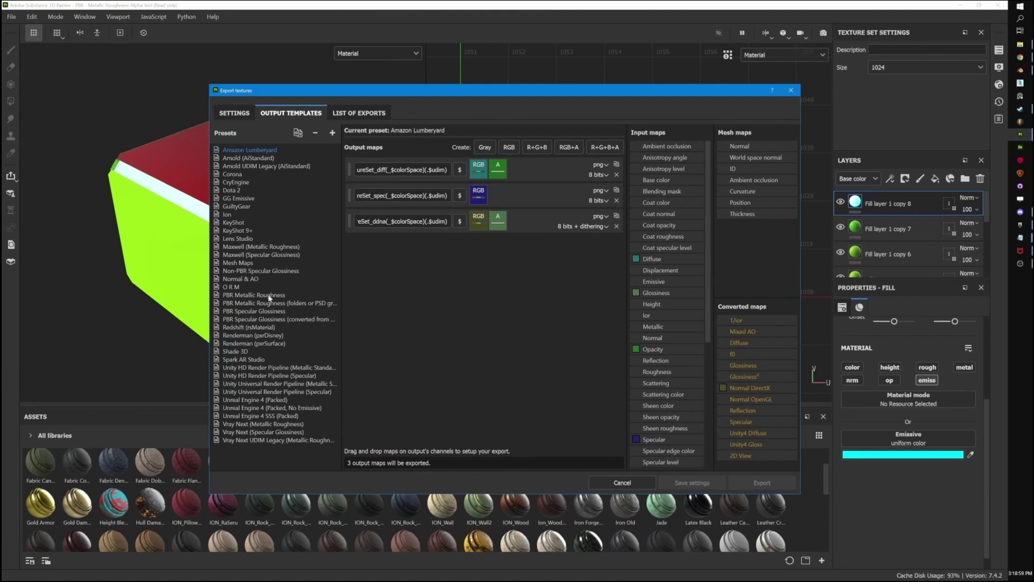
{"action": "left_click", "coordinate": [273, 416]}
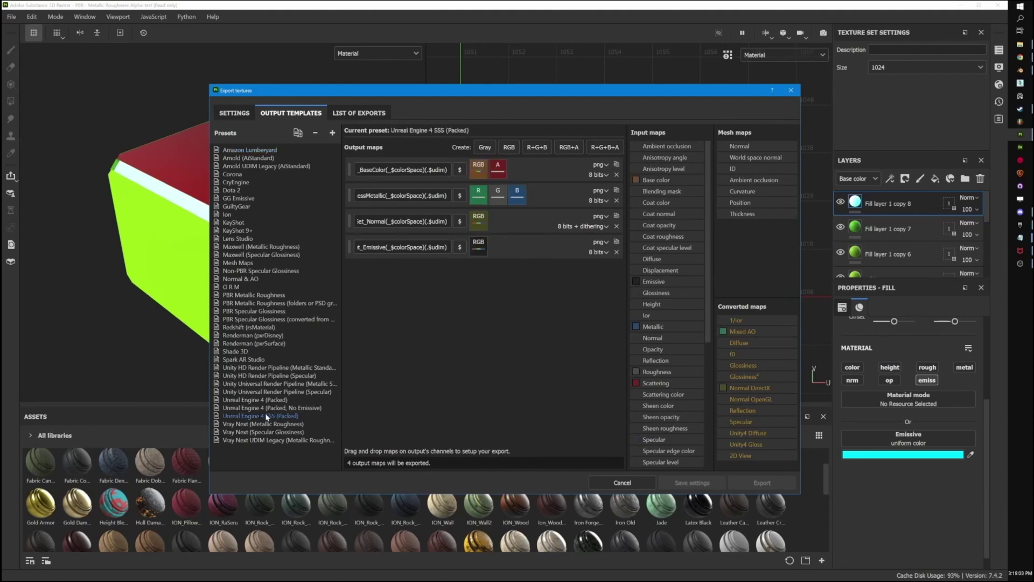
{"action": "right_click", "coordinate": [266, 417]}
{"action": "left_click", "coordinate": [287, 431]}
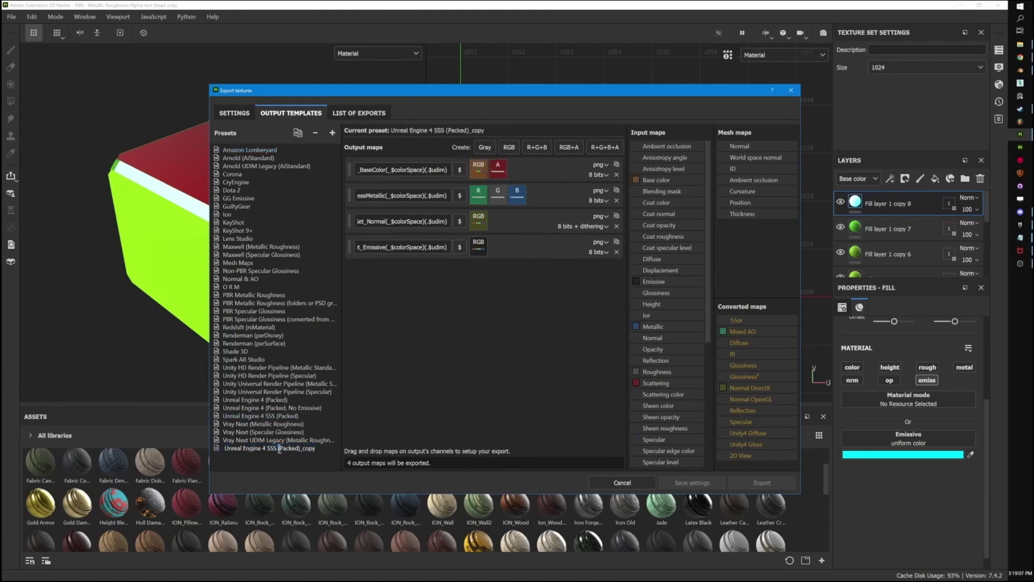
- Rename the duplicated Unreal Engine output template to TutoralExportSettings
{"action": "left_click_drag", "start_coordinate": [318, 448], "coordinate": [241, 448]}
{"action": "right_click", "coordinate": [242, 446]}
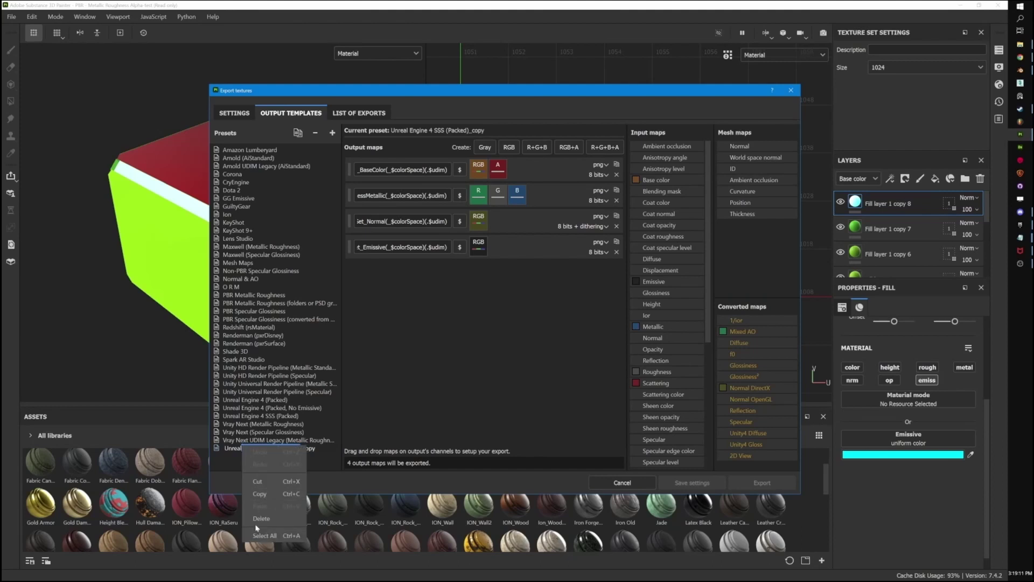
{"action": "left_click", "coordinate": [233, 446]}
{"action": "key", "text": "BackSpace"}
{"action": "key", "text": "BackSpace"}
{"action": "key", "text": "BackSpace"}
{"action": "key", "text": "BackSpace"}
{"action": "key", "text": "BackSpace"}
{"action": "key", "text": "BackSpace"}
{"action": "key", "text": "BackSpace"}
{"action": "key", "text": "BackSpace"}
{"action": "key", "text": "BackSpace"}
{"action": "key", "text": "BackSpace"}
{"action": "key", "text": "BackSpace"}
{"action": "key", "text": "BackSpace"}
{"action": "key", "text": "BackSpace"}
{"action": "key", "text": "BackSpace"}
{"action": "key", "text": "BackSpace"}
{"action": "key", "text": "BackSpace"}
{"action": "key", "text": "BackSpace"}
{"action": "key", "text": "BackSpace"}
{"action": "key", "text": "BackSpace"}
{"action": "key", "text": "BackSpace"}
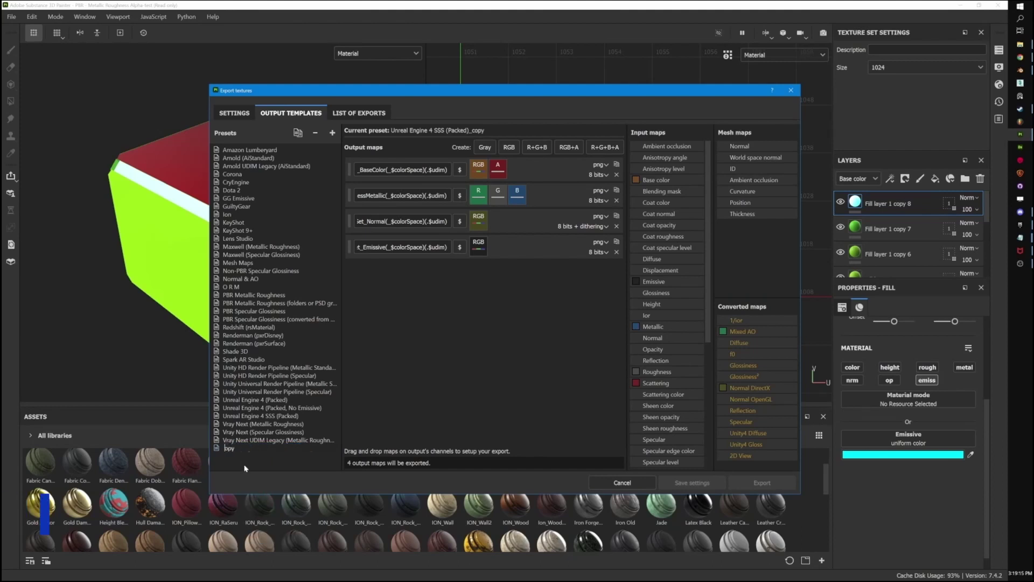
{"action": "type", "text": "TutoralExportSettings"}
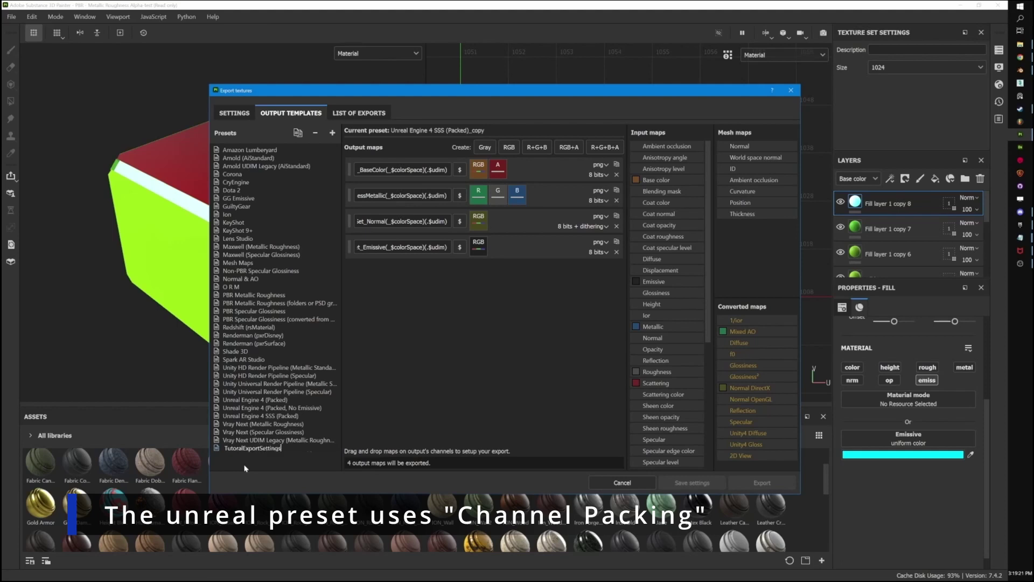
{"action": "key", "text": "Return"}
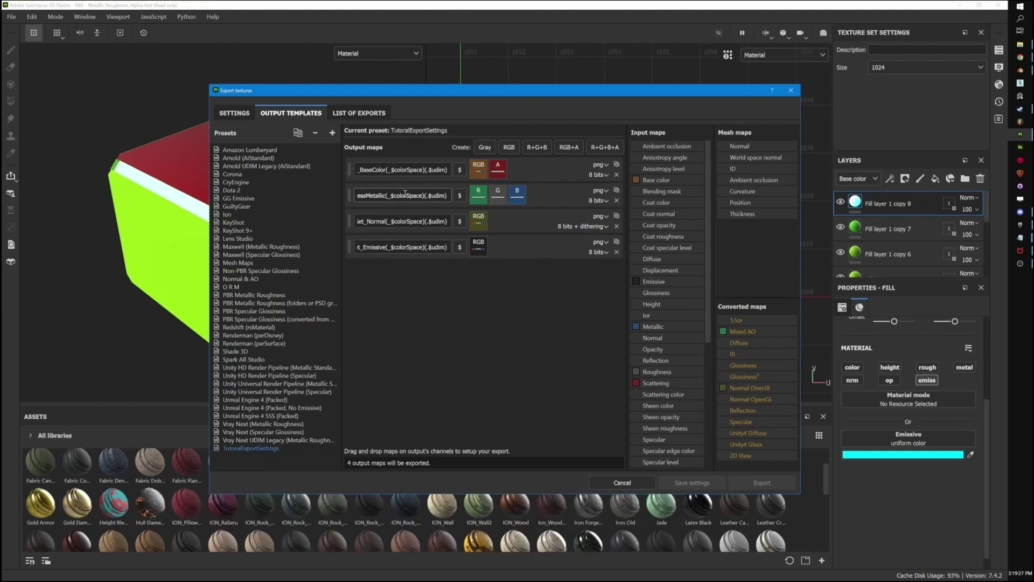
- Remove the Normal output map from the TutoralExportSettings template
{"action": "left_click", "coordinate": [616, 226]}
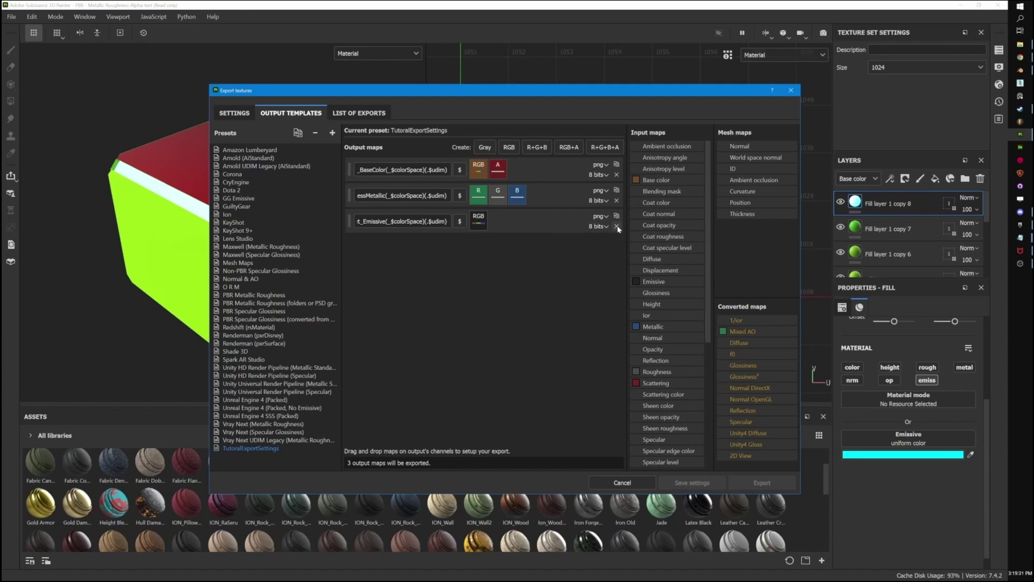
- Clear the alpha channel's Scattering assignment from the BaseColor output map in the TutoralExportSettings template
{"action": "double_click", "coordinate": [374, 221]}
{"action": "right_click", "coordinate": [498, 169]}
{"action": "left_click", "coordinate": [510, 181]}
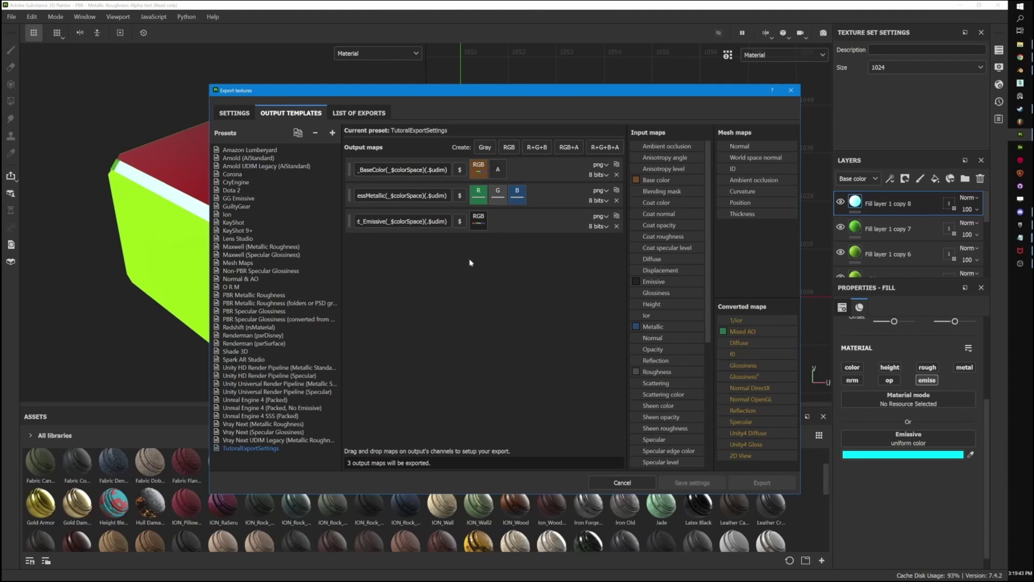
- Remove the $mesh_ and $textureSet_ prefixes from the BaseColor, OcclusionRoughnessMetallic and Emissive output map names, keeping the (.$udim) suffix
{"action": "left_click_drag", "start_coordinate": [385, 169], "coordinate": [347, 195]}
{"action": "left_click", "coordinate": [385, 173]}
{"action": "key", "text": "BackSpace"}
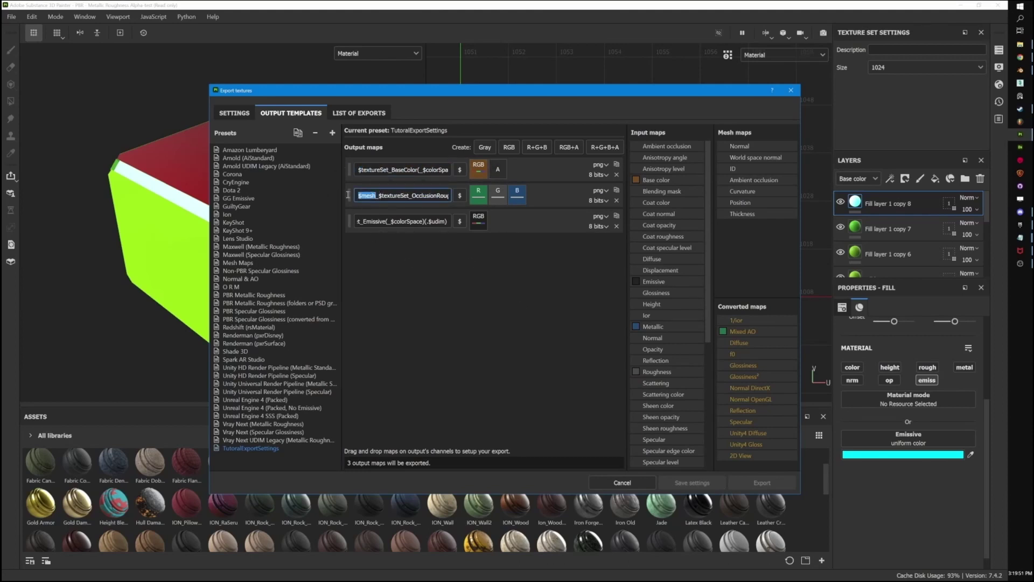
{"action": "key", "text": "BackSpace"}
{"action": "left_click_drag", "start_coordinate": [413, 221], "coordinate": [350, 221]}
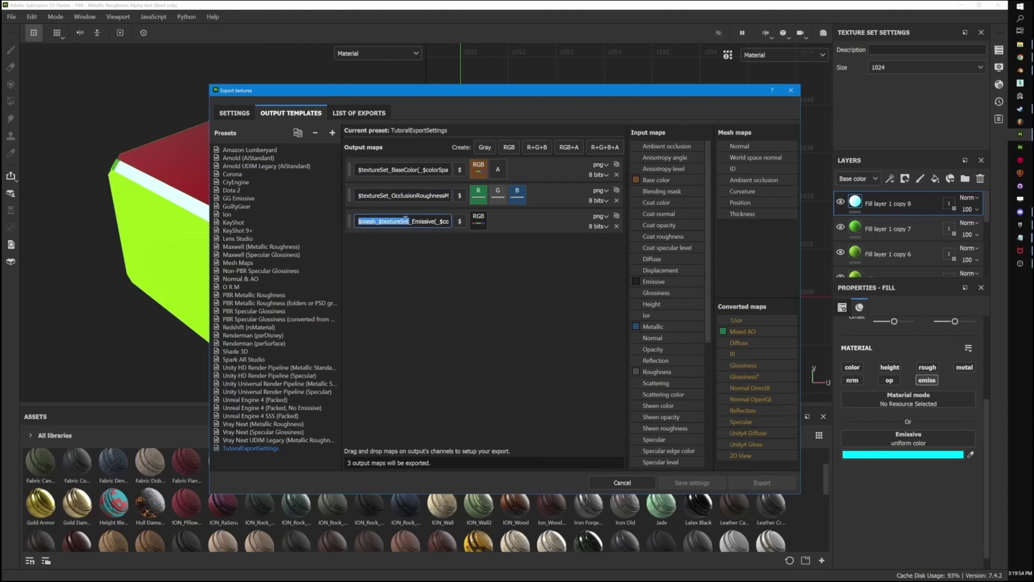
{"action": "left_click", "coordinate": [413, 221]}
{"action": "key", "text": "BackSpace"}
{"action": "left_click_drag", "start_coordinate": [414, 221], "coordinate": [349, 168]}
{"action": "key", "text": "BackSpace"}
{"action": "key", "text": "BackSpace"}
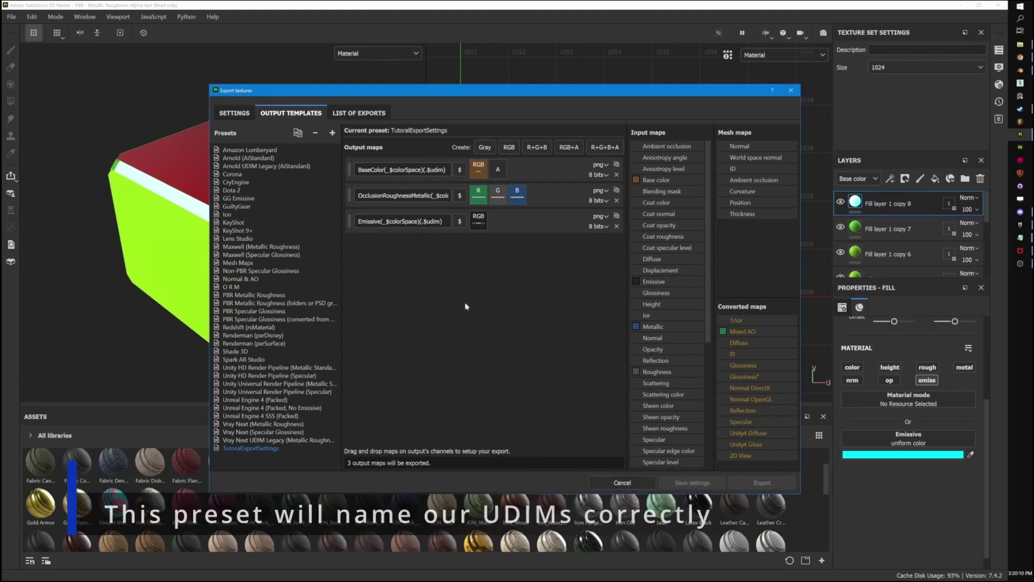
- Set the output template to TutoralExportSettings in the global export settings and export the textures
{"action": "left_click", "coordinate": [235, 112]}
{"action": "left_click", "coordinate": [515, 174]}
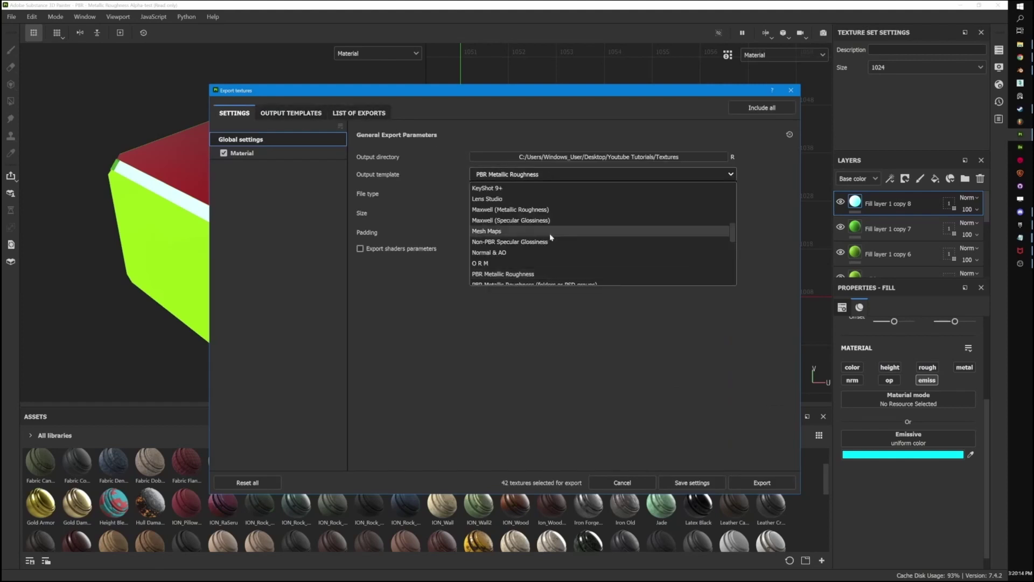
{"action": "scroll", "coordinate": [561, 240], "scroll_direction": "down", "scroll_amount": 5}
{"action": "left_click", "coordinate": [517, 273]}
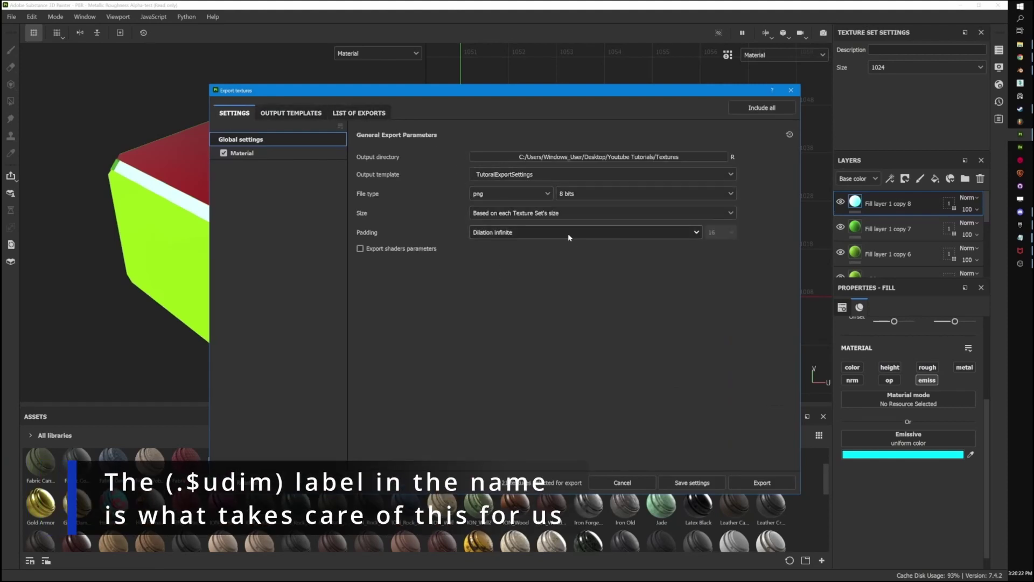
{"action": "left_click", "coordinate": [751, 483]}
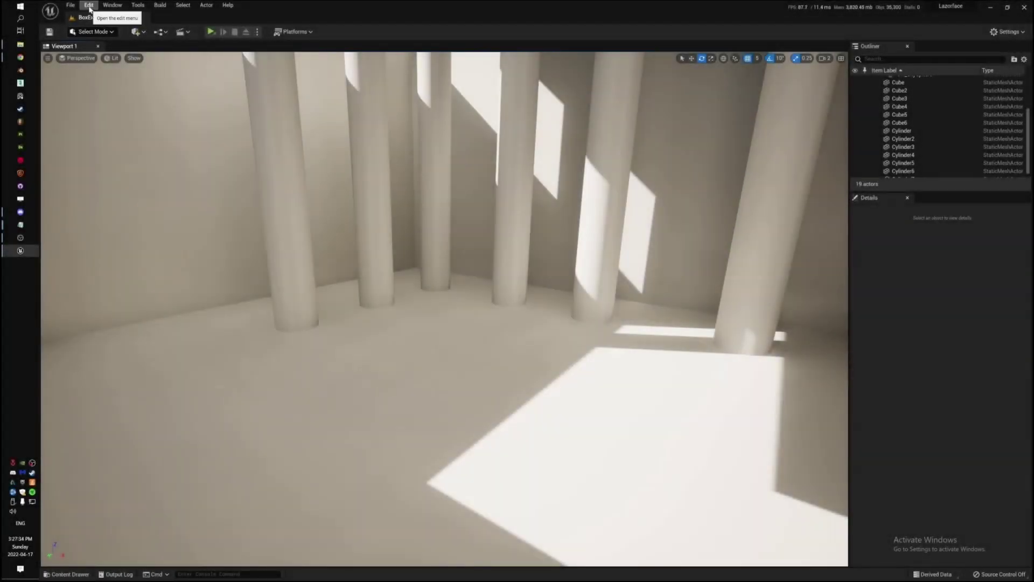
- Switch to Unreal Editor, open the project settings and search them for "virtual texture"
{"action": "left_click", "coordinate": [89, 6]}
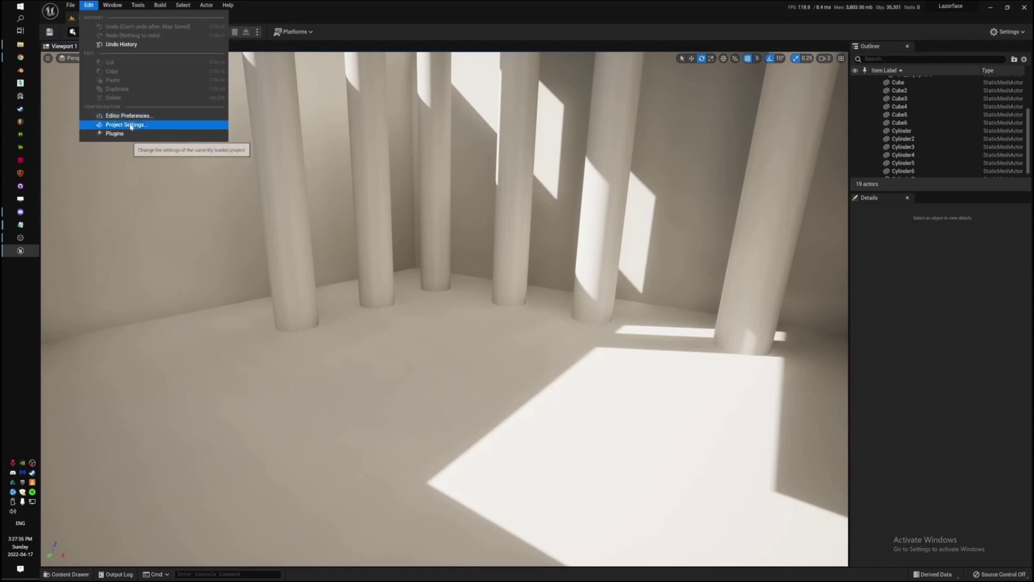
{"action": "left_click", "coordinate": [128, 124]}
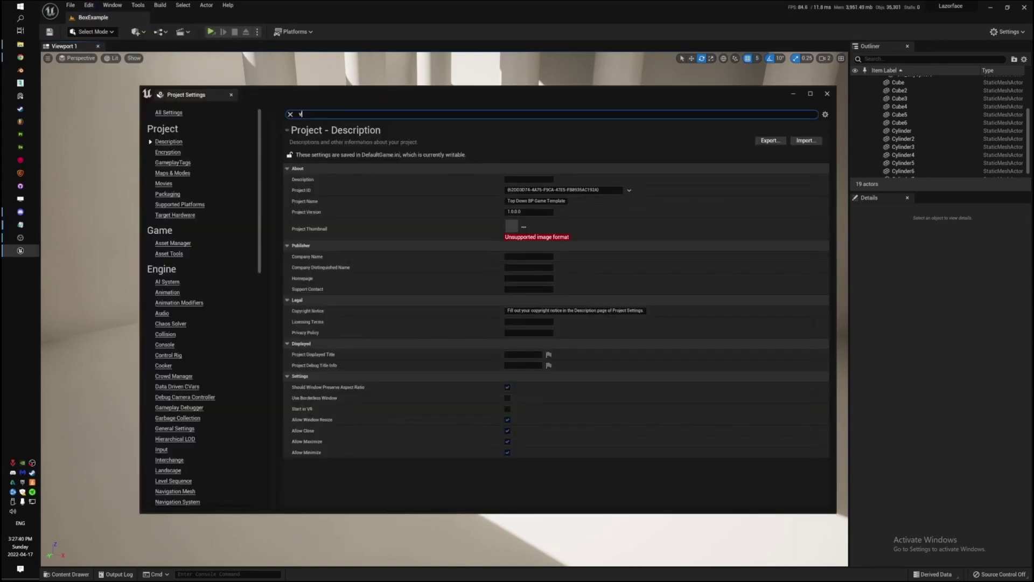
{"action": "type", "text": "virtual tex"}
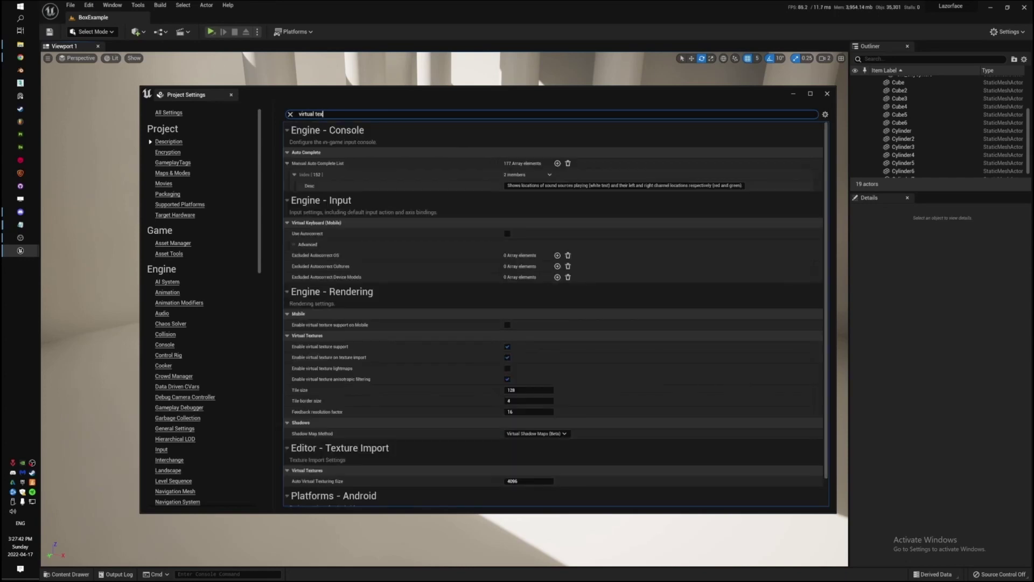
{"action": "type", "text": "ture"}
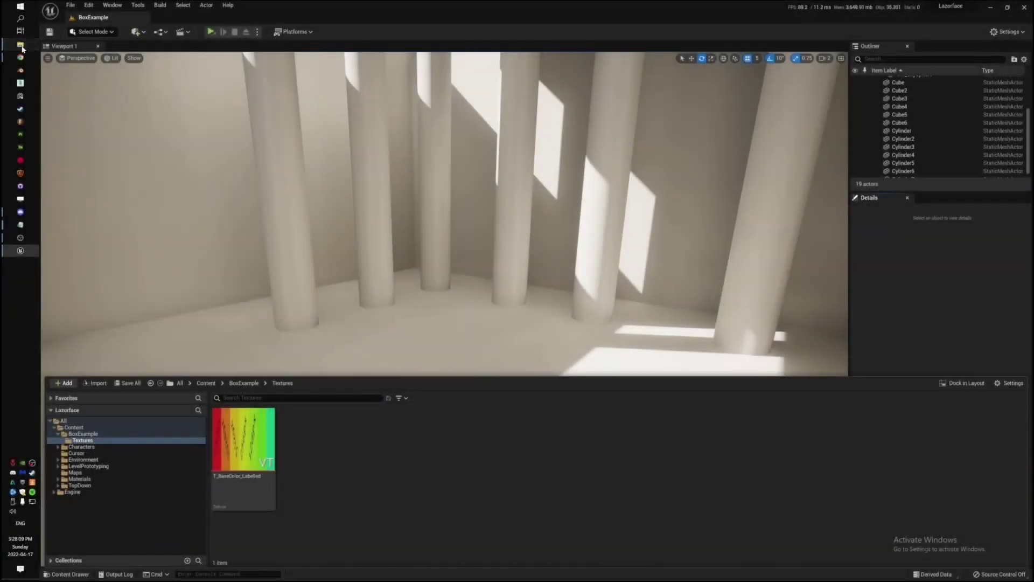
- Import BaseColor.1001.png from the exported Textures folder into the project's BoxExample/Textures folder
{"action": "left_click", "coordinate": [21, 46]}
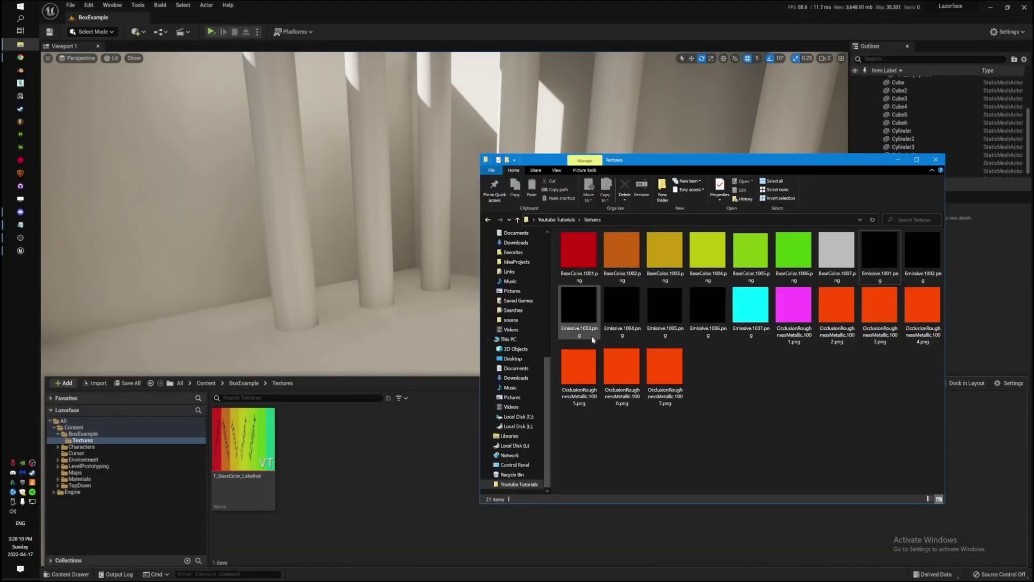
{"action": "left_click_drag", "start_coordinate": [589, 278], "coordinate": [373, 471]}
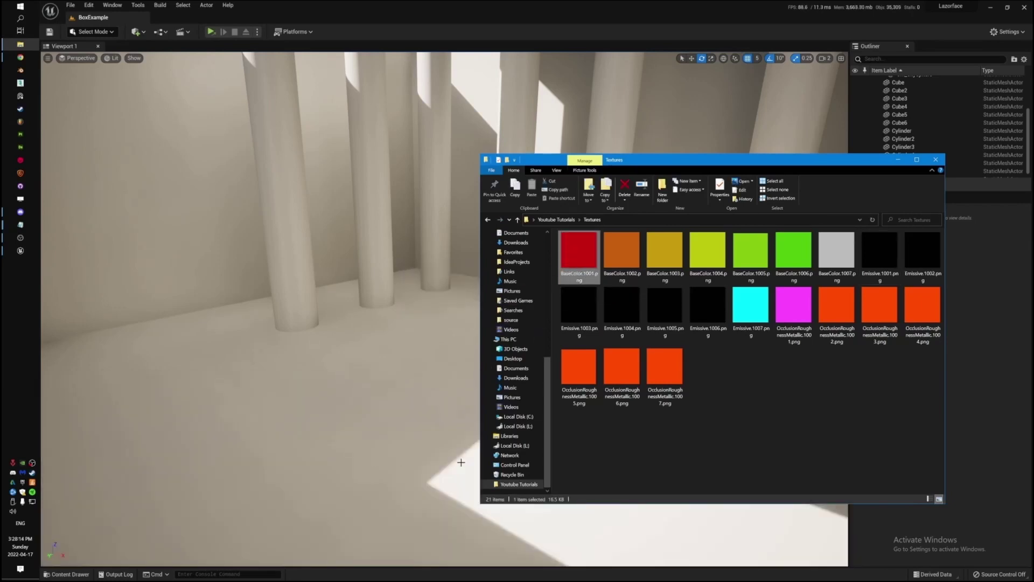
{"action": "left_click", "coordinate": [650, 475]}
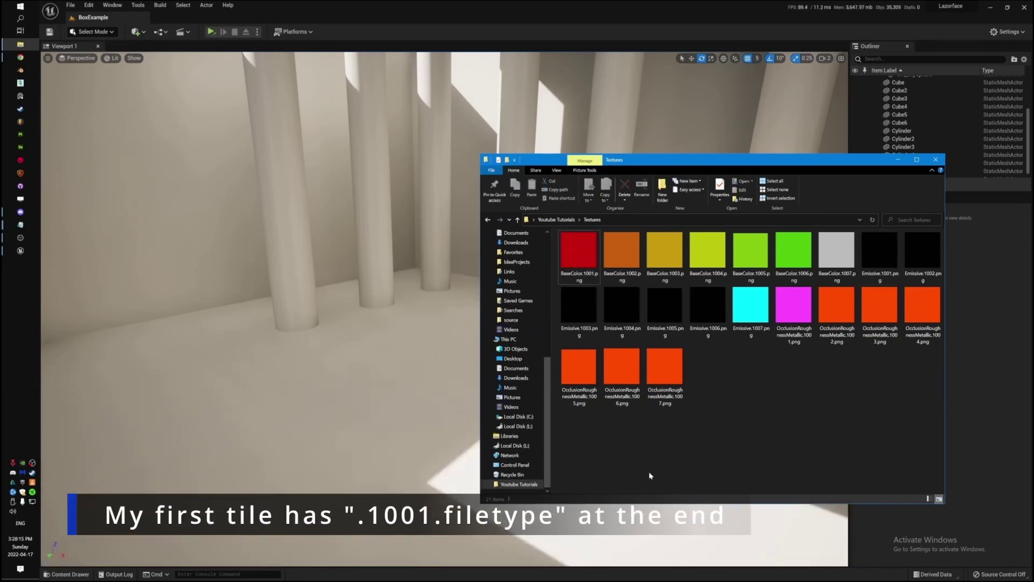
{"action": "left_click", "coordinate": [933, 504]}
{"action": "key", "text": "ctrl+space"}
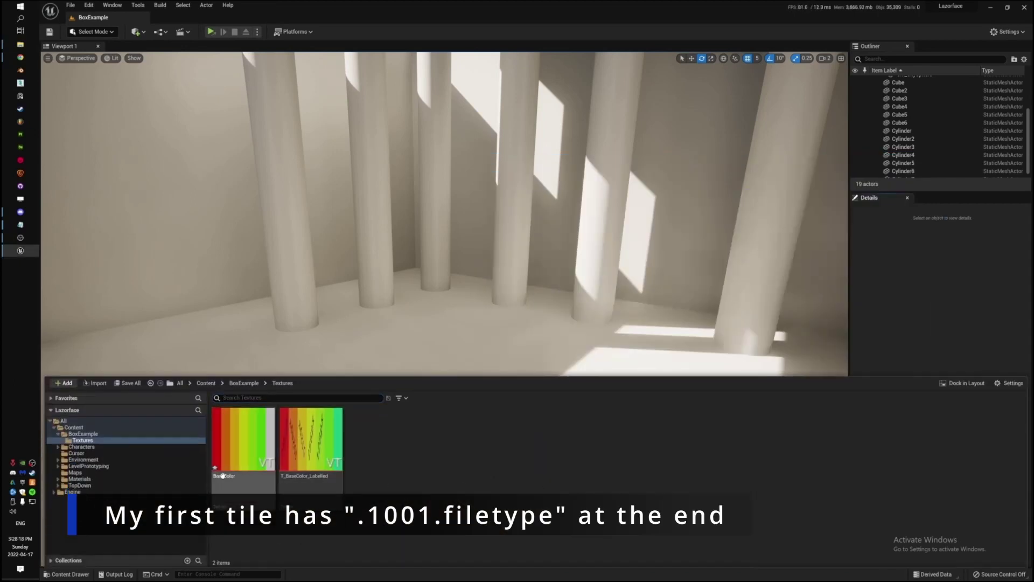
{"action": "mouse_move", "coordinate": [238, 467]}
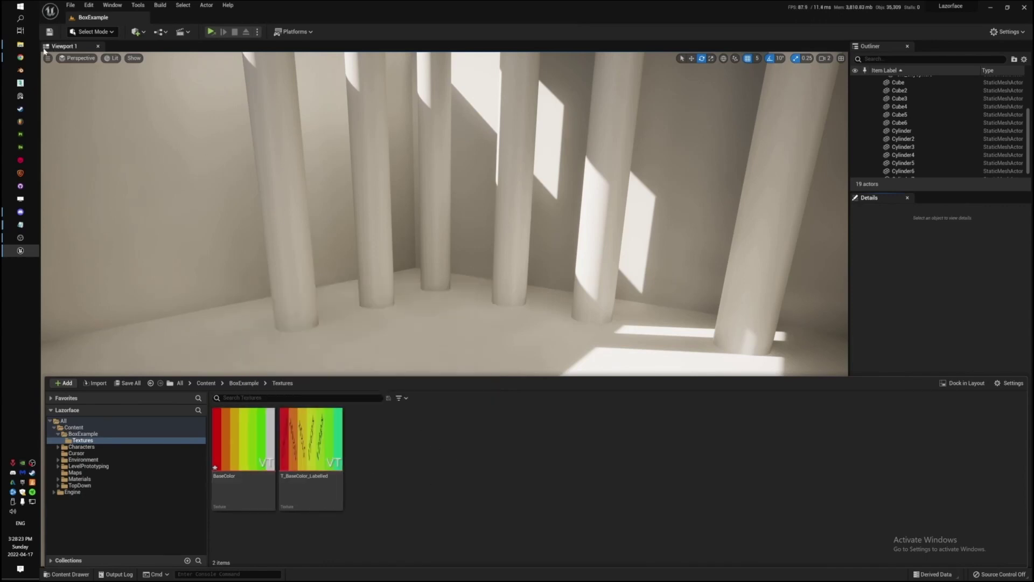
- Import Emissive.1001.png from the exported Textures folder into BoxExample/Textures
{"action": "left_click", "coordinate": [20, 44]}
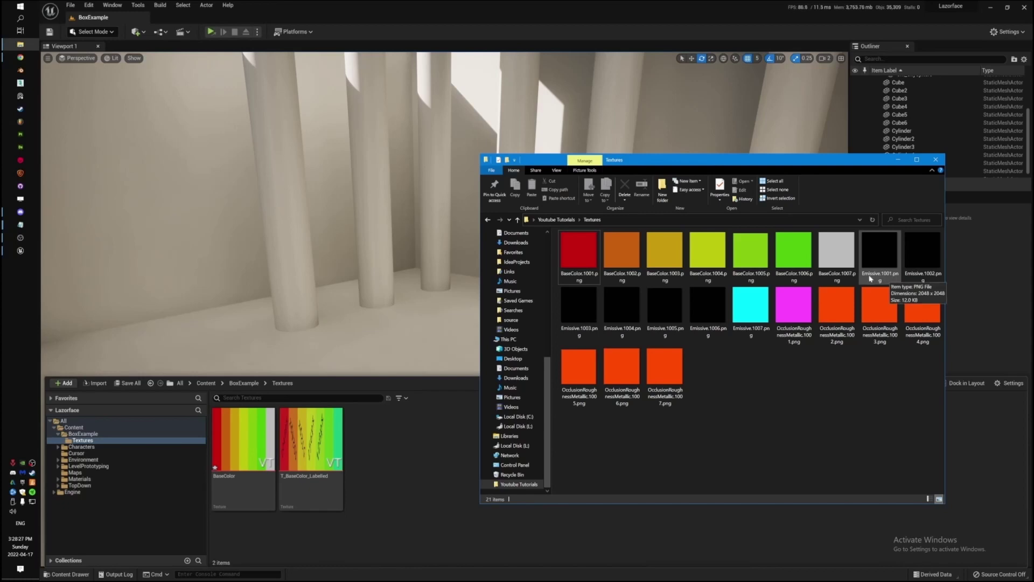
{"action": "left_click_drag", "start_coordinate": [886, 278], "coordinate": [427, 451]}
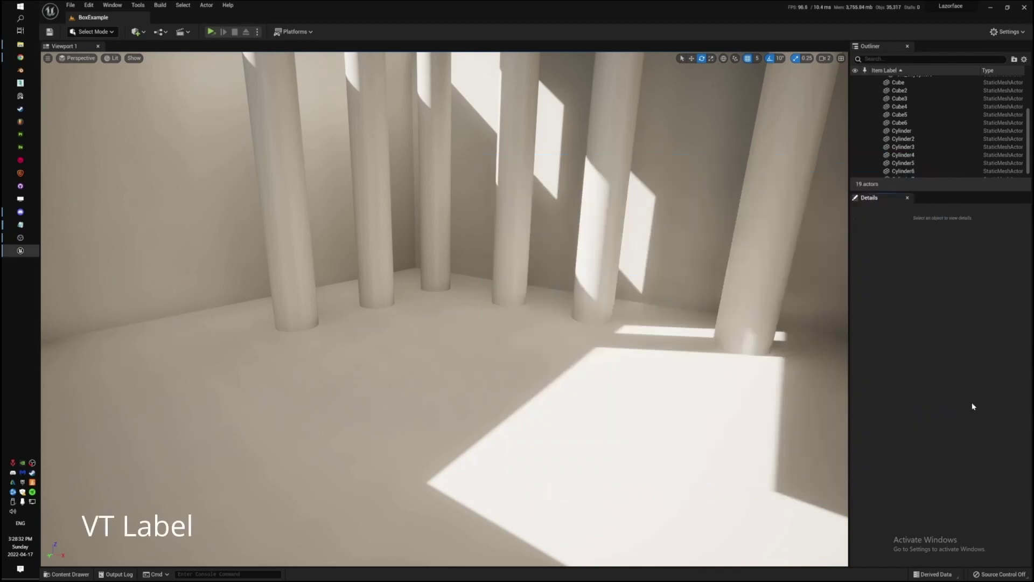
{"action": "key", "text": "ctrl+space"}
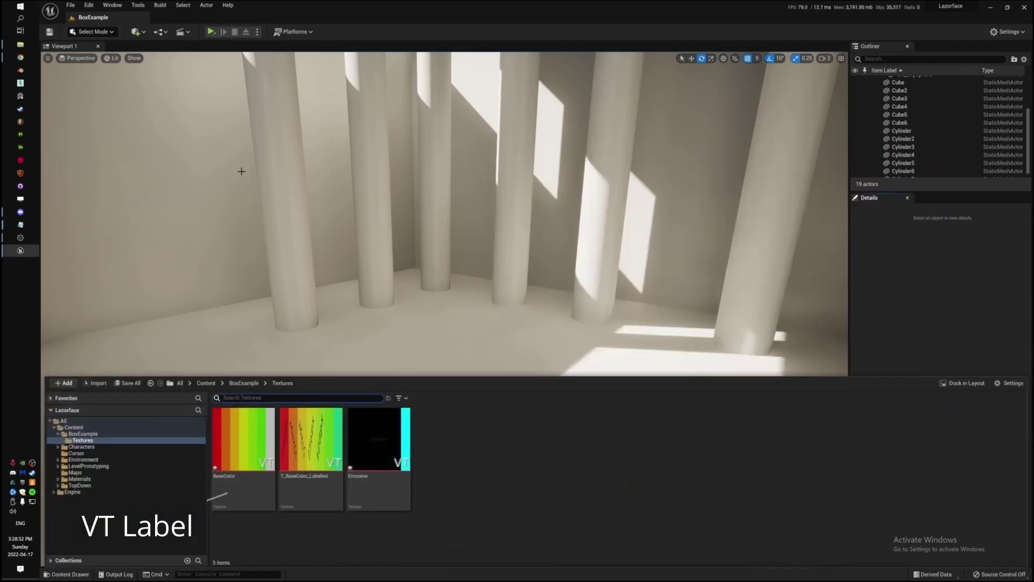
- Import OcclusionRoughnessMetallic.1001.png into BoxExample/Textures and save the imported textures
{"action": "left_click", "coordinate": [21, 46]}
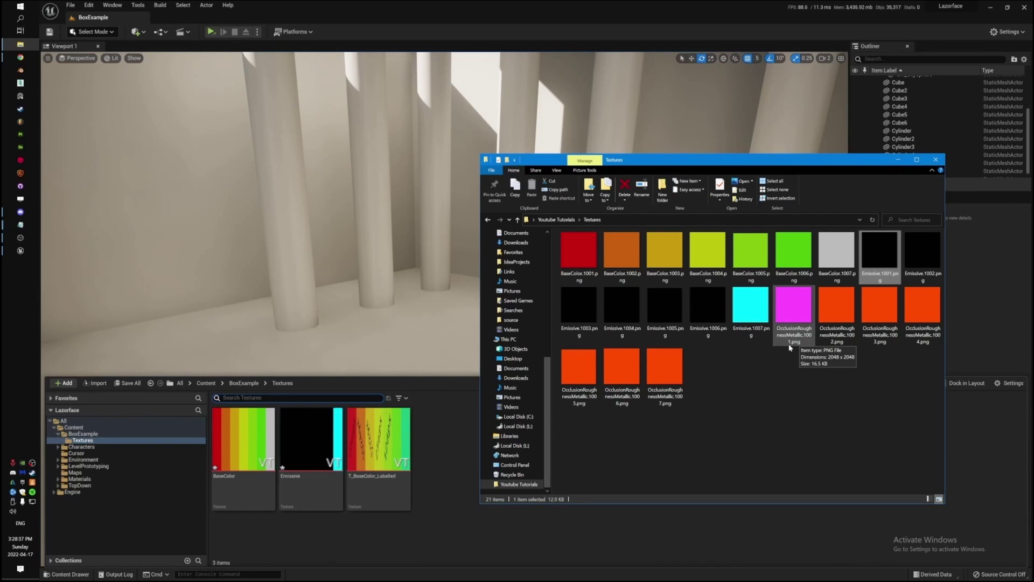
{"action": "left_click", "coordinate": [799, 322]}
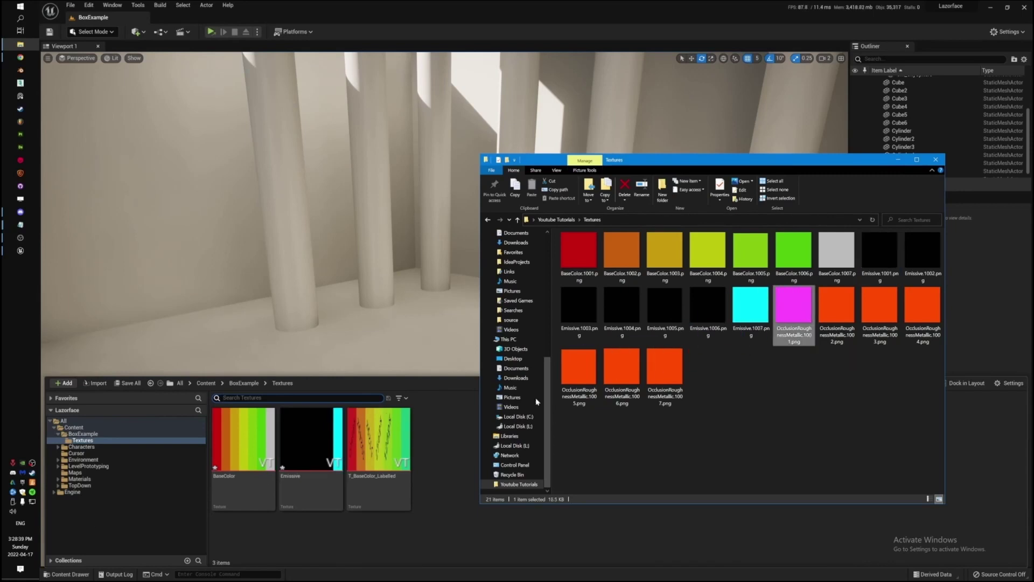
{"action": "left_click_drag", "start_coordinate": [454, 462], "coordinate": [455, 457]}
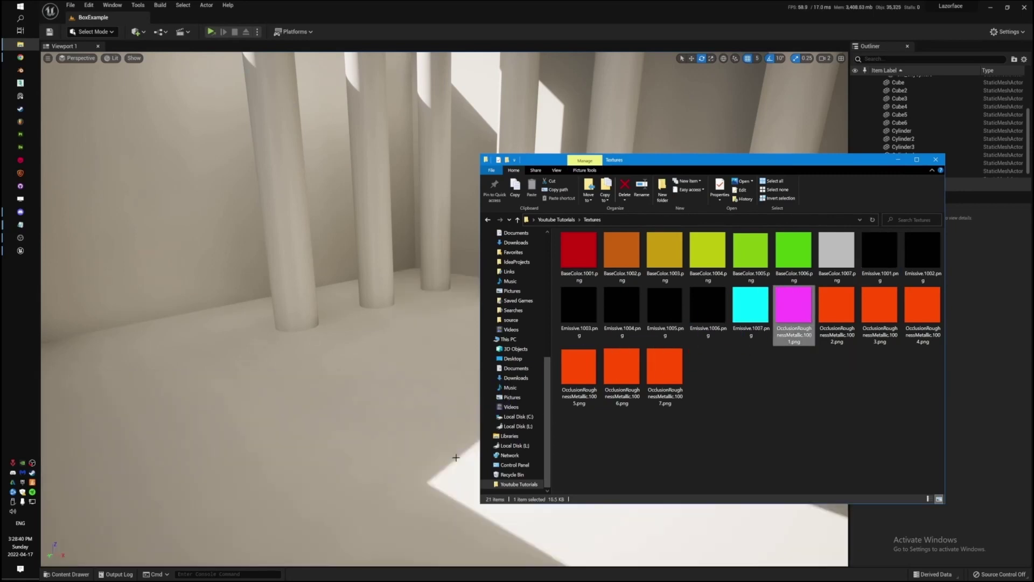
{"action": "left_click", "coordinate": [934, 161]}
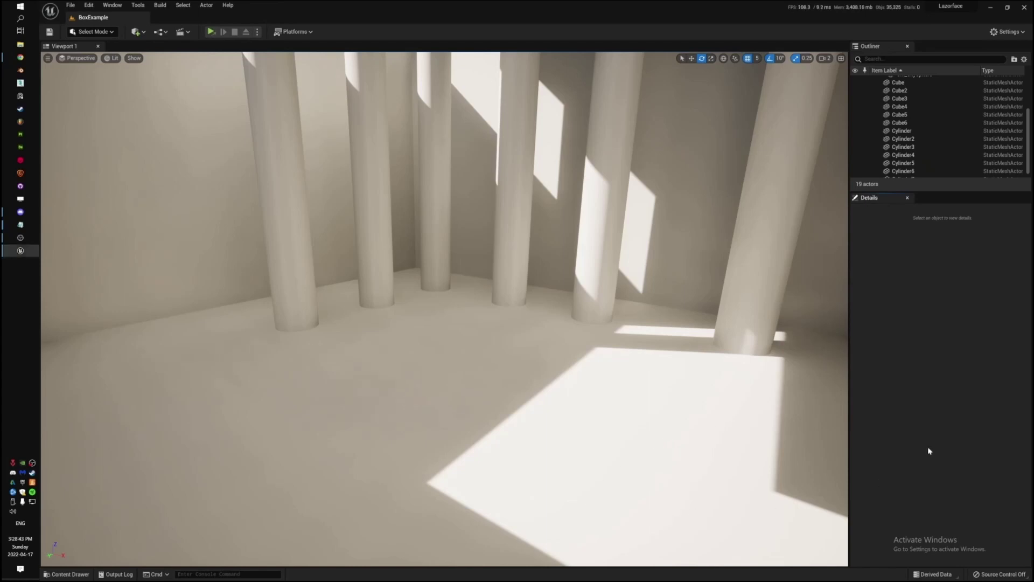
{"action": "key", "text": "ctrl+space"}
{"action": "key", "text": "ctrl+s"}
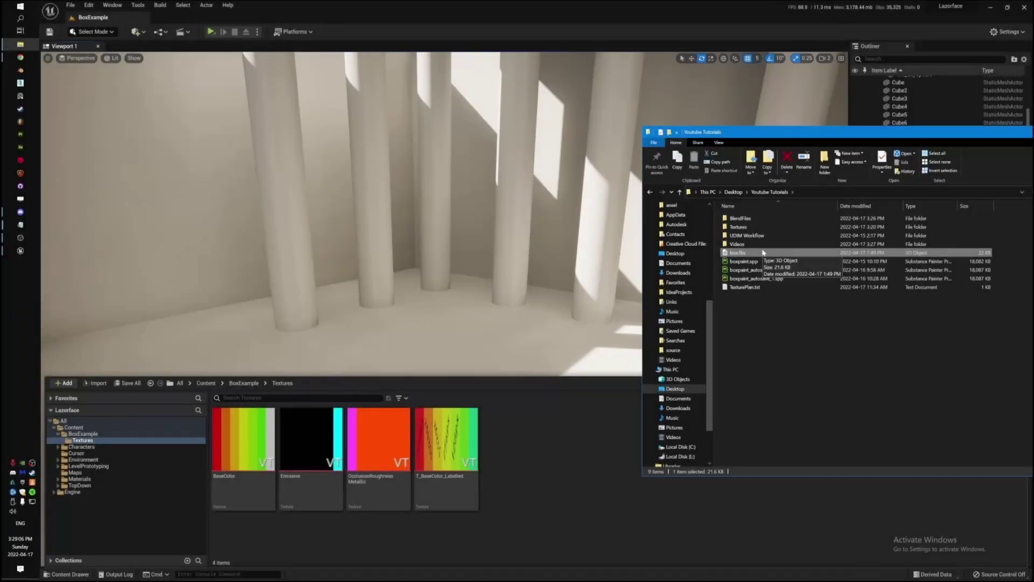
- Import box.fbx into BoxExample/Textures as a static mesh, with Vertex Color Import Option Replace and Normal Import Method Import Normals and Tangents
{"action": "left_click_drag", "start_coordinate": [737, 252], "coordinate": [592, 460]}
{"action": "left_click_drag", "start_coordinate": [929, 135], "coordinate": [811, 216]}
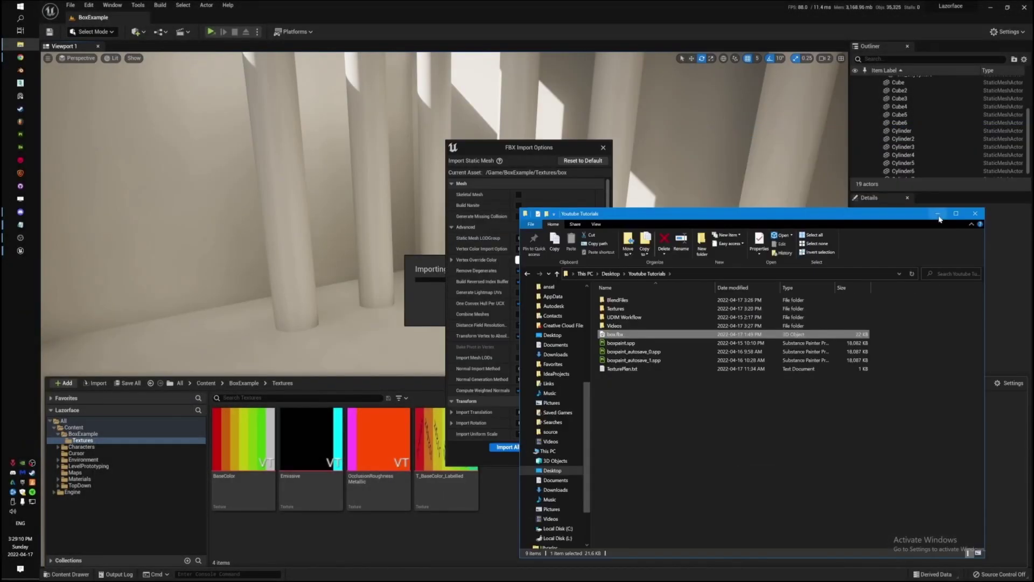
{"action": "left_click", "coordinate": [936, 214]}
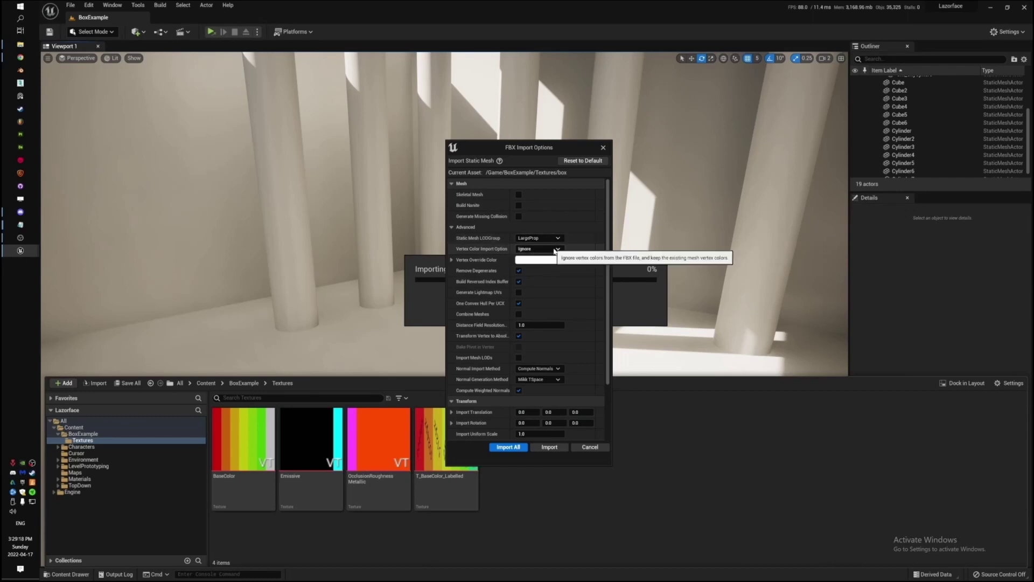
{"action": "left_click", "coordinate": [539, 249]}
{"action": "left_click", "coordinate": [530, 263]}
{"action": "scroll", "coordinate": [586, 261], "scroll_direction": "down", "scroll_amount": 1}
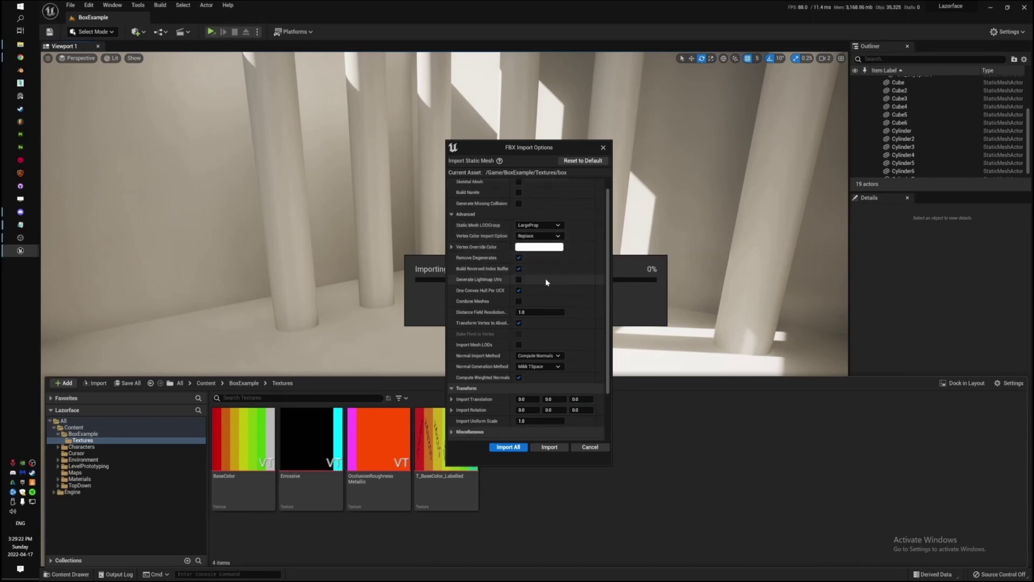
{"action": "scroll", "coordinate": [545, 278], "scroll_direction": "down", "scroll_amount": 3}
{"action": "left_click", "coordinate": [538, 293]}
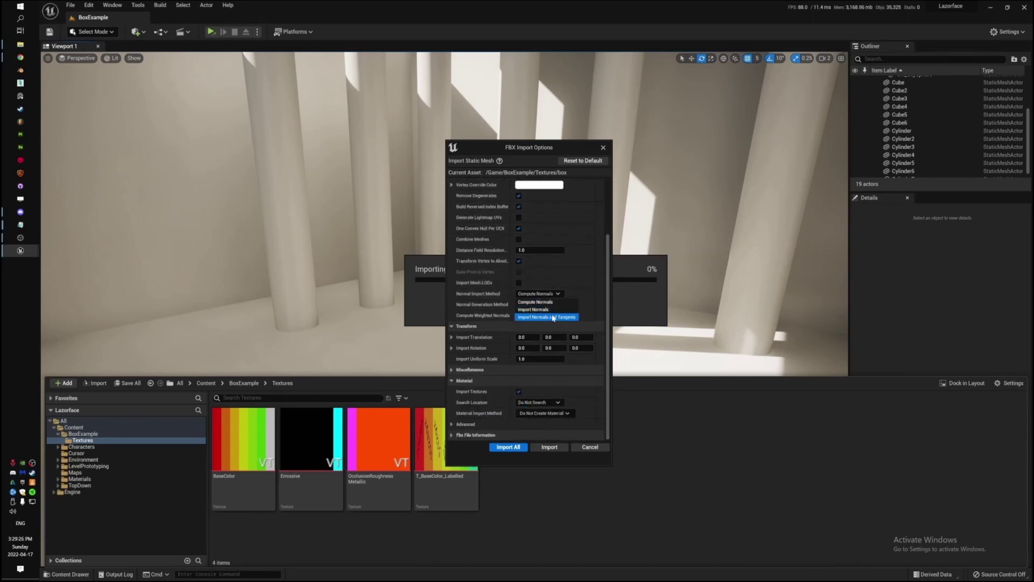
{"action": "left_click", "coordinate": [549, 447]}
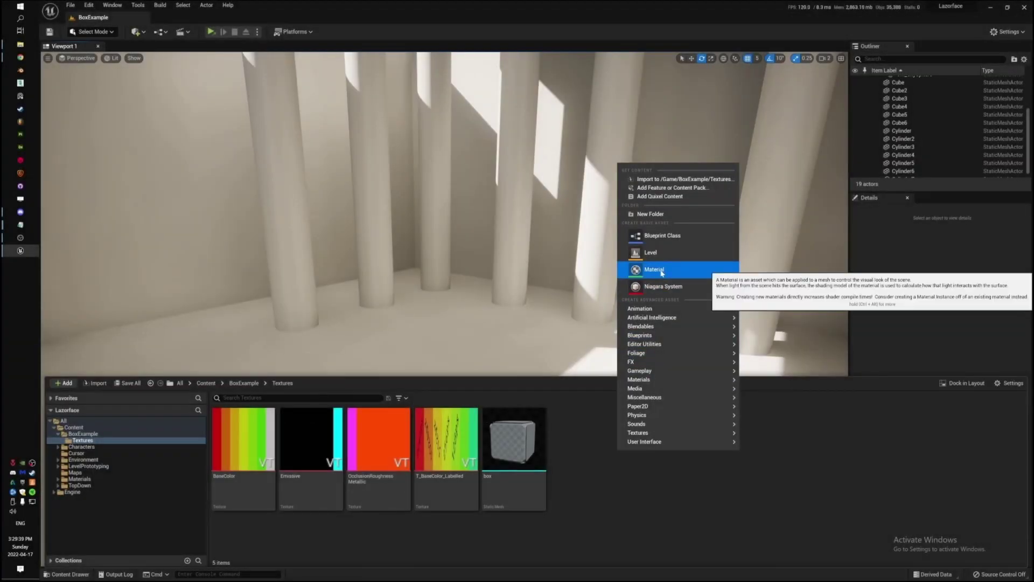
- Create a new material named M_BoxTest_UDIM in the BoxExample/Textures folder
{"action": "left_click", "coordinate": [658, 269]}
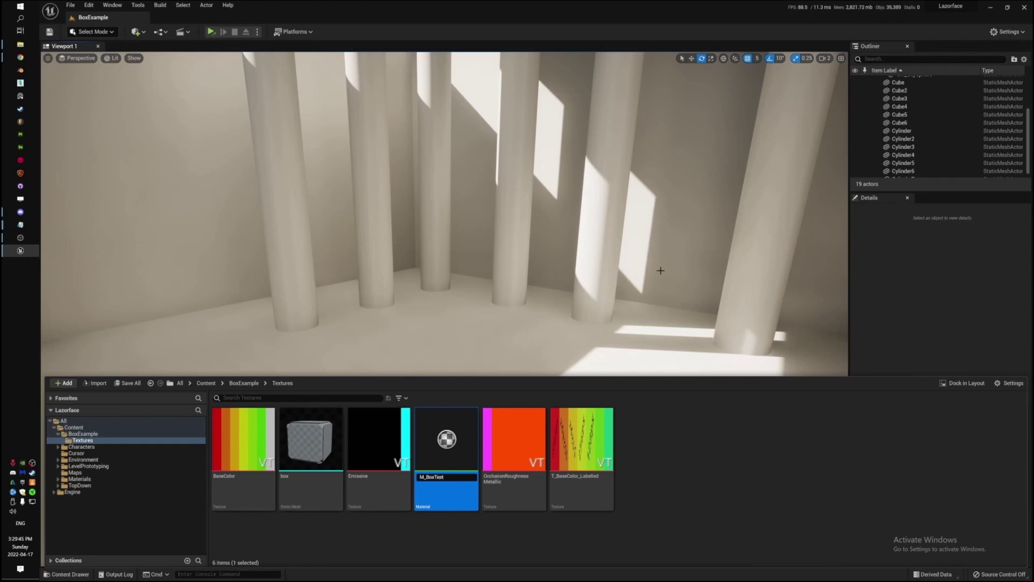
{"action": "type", "text": "M_BoxTest_UDIM"}
{"action": "key", "text": "Return"}
{"action": "left_click", "coordinate": [685, 438]}
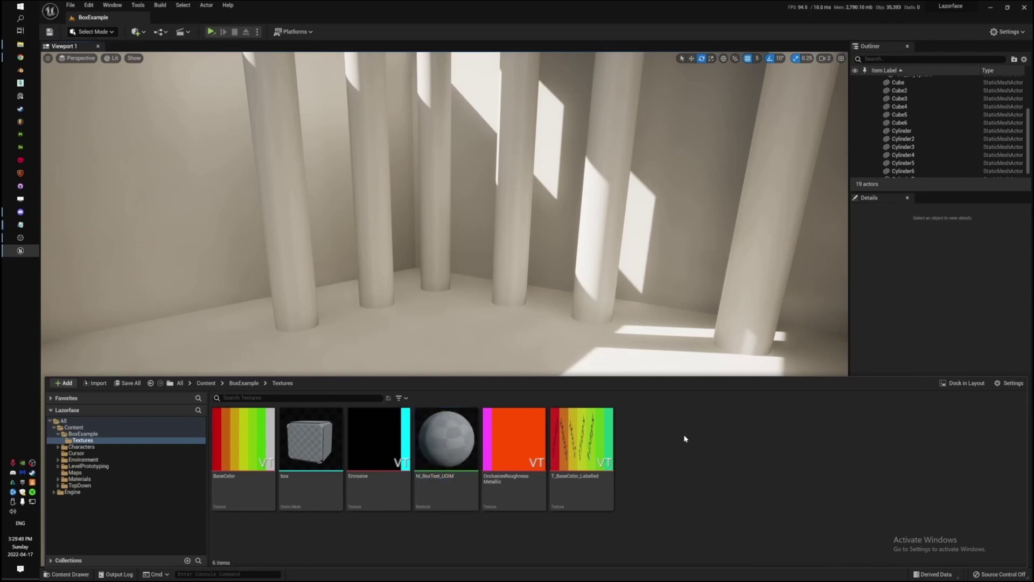
- Open the M_BoxTest_UDIM material and add texture samples for BaseColor, Emissive and OcclusionRoughnessMetallic to its graph
{"action": "left_click_drag", "start_coordinate": [447, 439], "coordinate": [464, 438]}
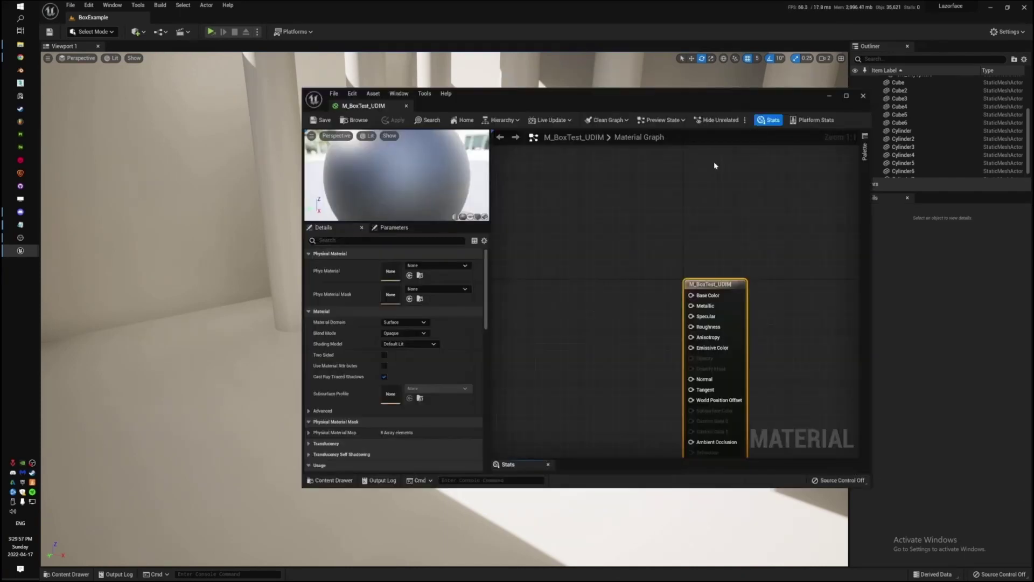
{"action": "key", "text": "ctrl+space"}
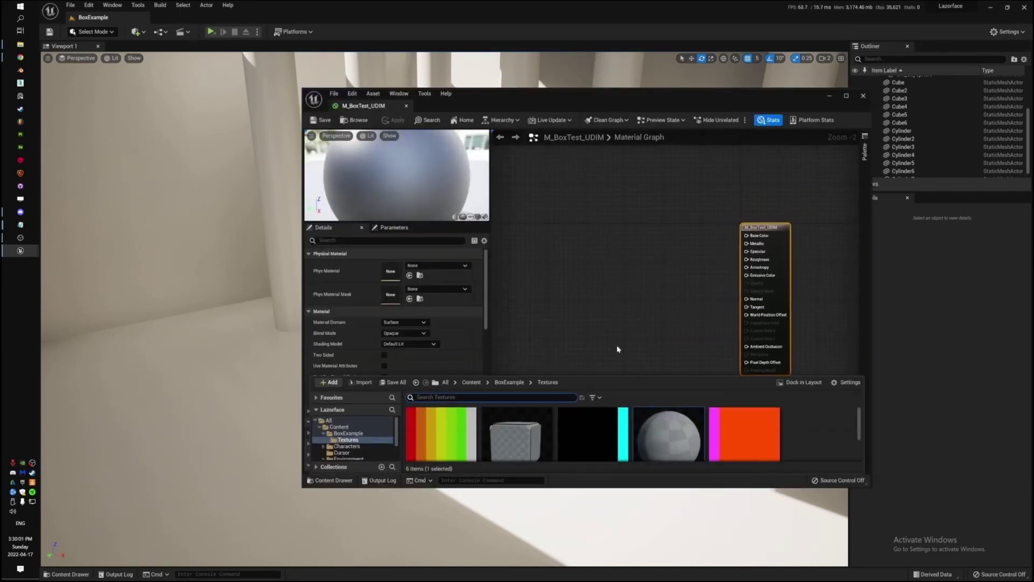
{"action": "left_click_drag", "start_coordinate": [423, 435], "coordinate": [581, 217]}
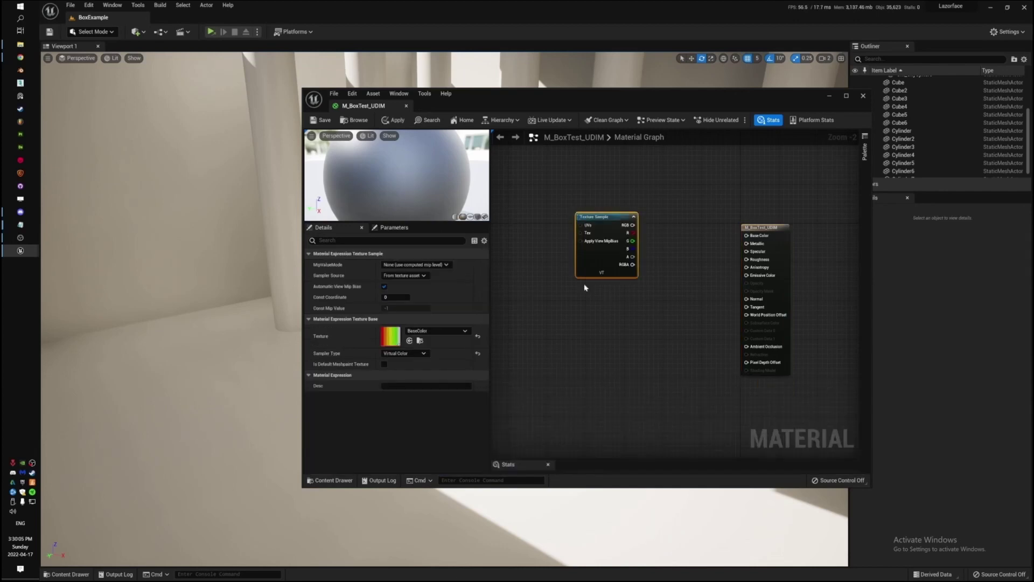
{"action": "key", "text": "ctrl+space"}
{"action": "left_click_drag", "start_coordinate": [591, 432], "coordinate": [585, 314]}
{"action": "key", "text": "ctrl+space"}
{"action": "left_click_drag", "start_coordinate": [751, 434], "coordinate": [665, 293]}
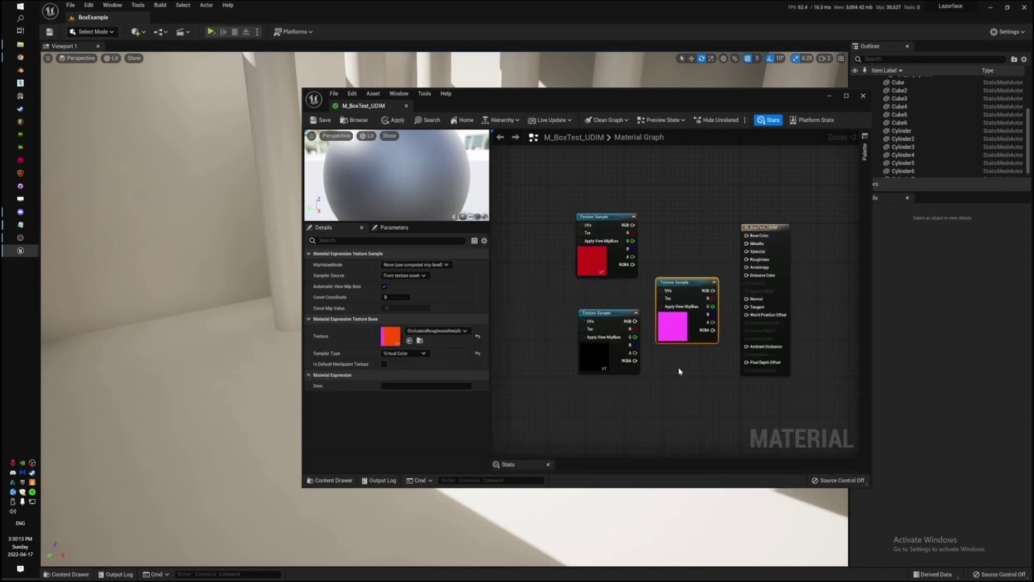
- Stack the three texture samples in one column and connect the BaseColor sample's RGB output to the material's Base Color
{"action": "scroll", "coordinate": [674, 386], "scroll_direction": "down", "scroll_amount": 2}
{"action": "left_click_drag", "start_coordinate": [617, 356], "coordinate": [615, 399]}
{"action": "left_click_drag", "start_coordinate": [672, 338], "coordinate": [619, 344]}
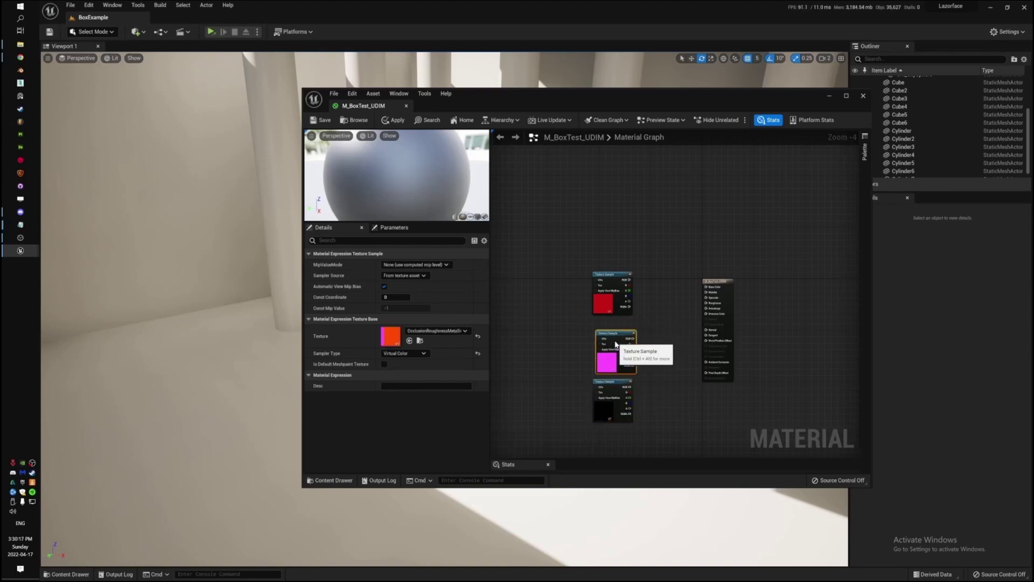
{"action": "scroll", "coordinate": [663, 328], "scroll_direction": "up", "scroll_amount": 1}
{"action": "left_click", "coordinate": [663, 328]}
{"action": "right_click_drag", "start_coordinate": [663, 328], "coordinate": [674, 281]}
{"action": "left_click_drag", "start_coordinate": [628, 214], "coordinate": [732, 225]}
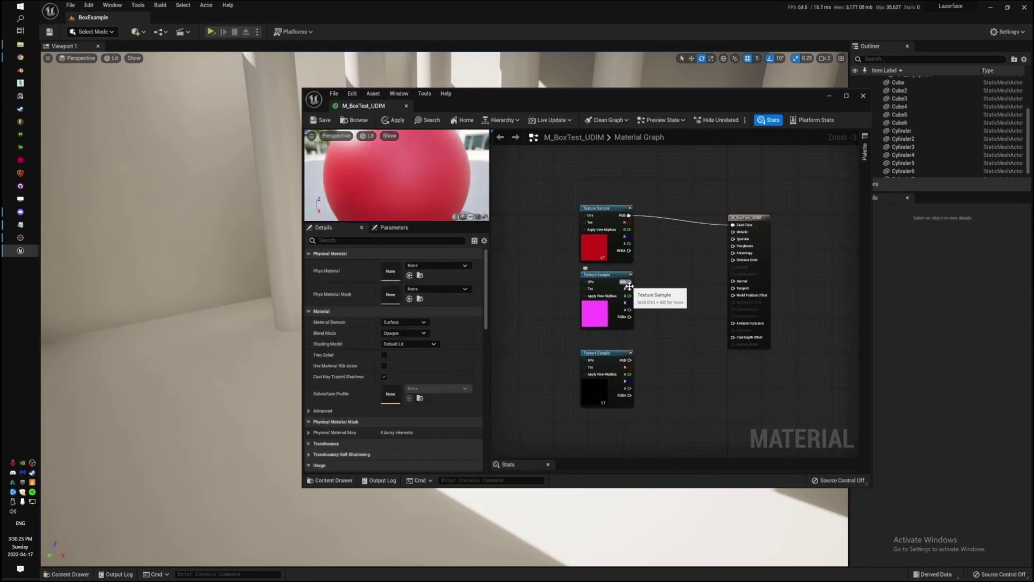
- Connect the OcclusionRoughnessMetallic sample's R output to Ambient Occlusion, G to Roughness and B to Metallic
{"action": "left_click_drag", "start_coordinate": [629, 288], "coordinate": [732, 323]}
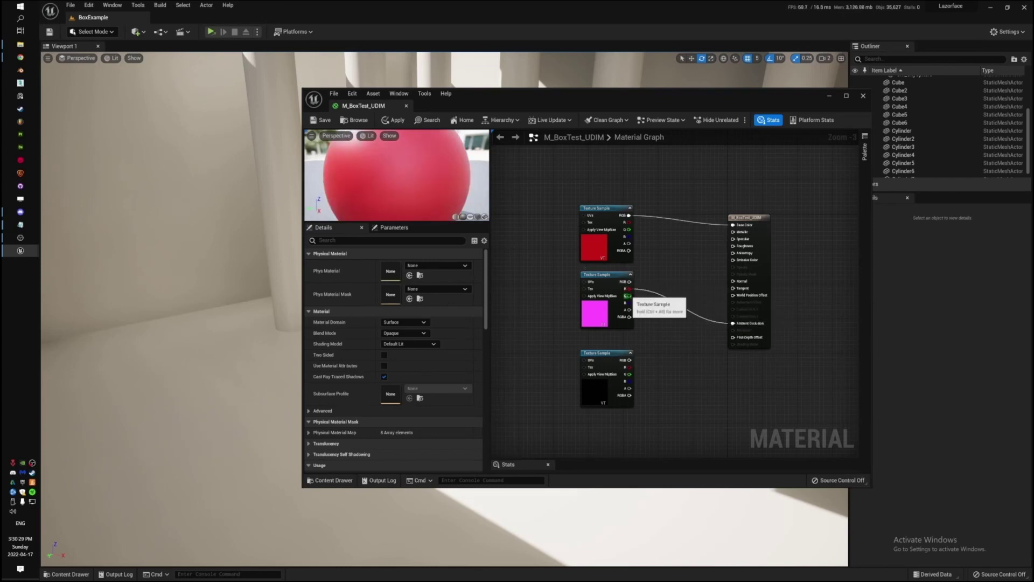
{"action": "left_click_drag", "start_coordinate": [628, 297], "coordinate": [629, 297]}
{"action": "left_click_drag", "start_coordinate": [708, 265], "coordinate": [733, 246]}
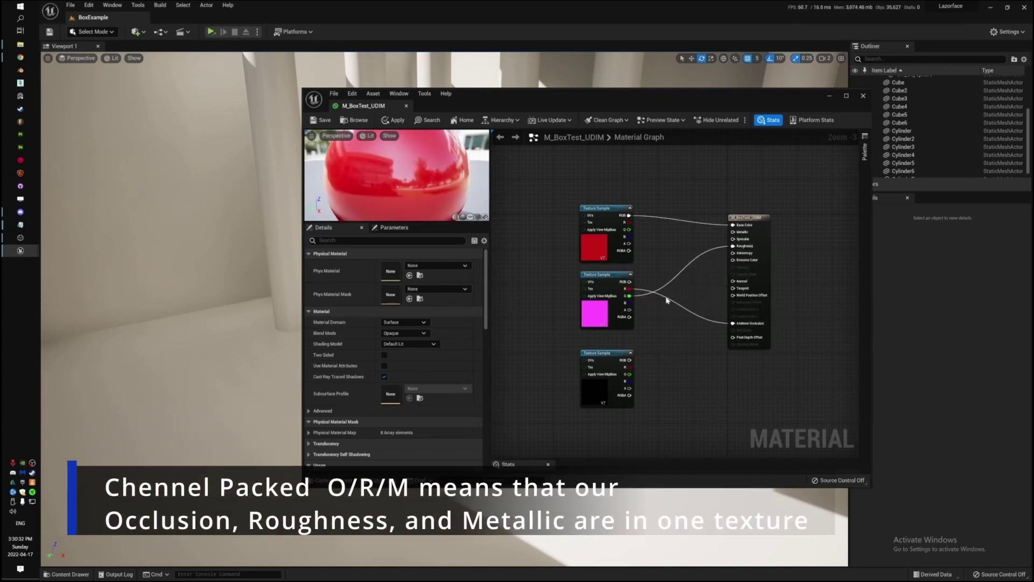
{"action": "left_click_drag", "start_coordinate": [628, 303], "coordinate": [732, 231]}
- Connect the Emissive sample's RGB output to Emissive Color, then save and close the M_BoxTest_UDIM material
{"action": "left_click_drag", "start_coordinate": [598, 352], "coordinate": [733, 260]}
{"action": "left_click", "coordinate": [671, 348]}
{"action": "left_click", "coordinate": [323, 120]}
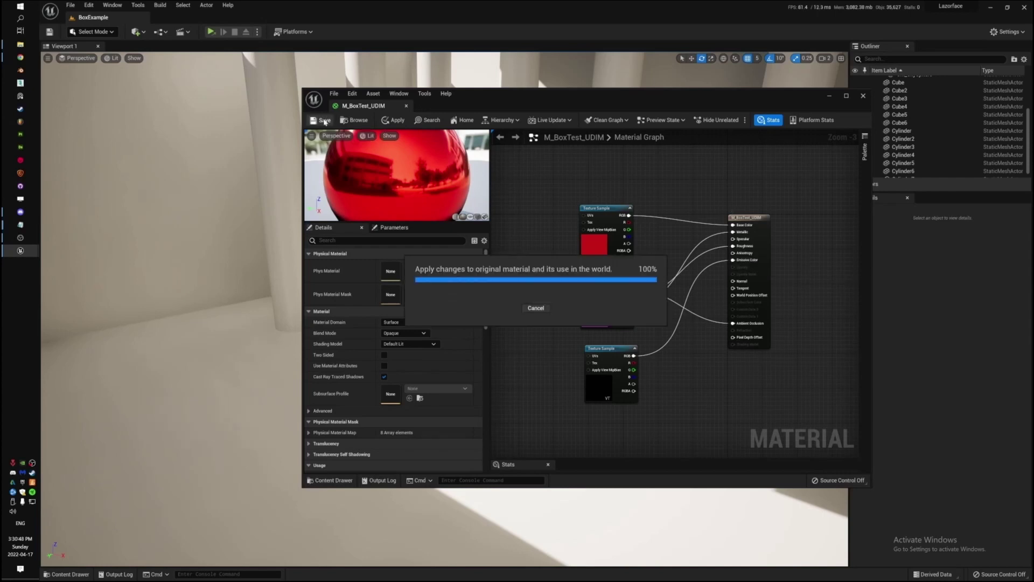
{"action": "left_click", "coordinate": [863, 96]}
- Open the box static mesh and assign M_BoxTest_UDIM to its Element 0 material slot, checking the textured faces in the preview
{"action": "key", "text": "ctrl+space"}
{"action": "double_click", "coordinate": [323, 436]}
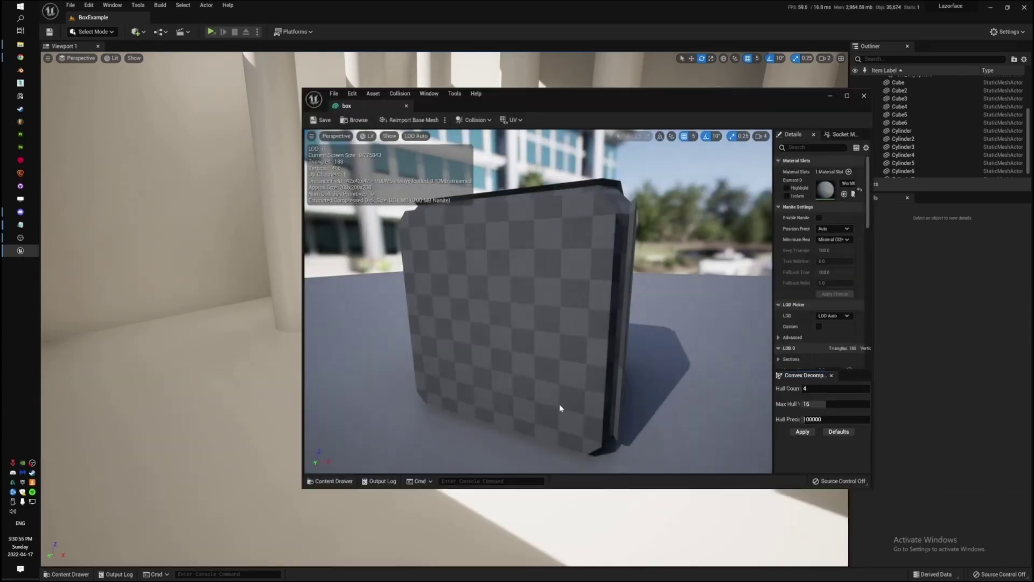
{"action": "key", "text": "ctrl+space"}
{"action": "left_click_drag", "start_coordinate": [667, 409], "coordinate": [838, 195]}
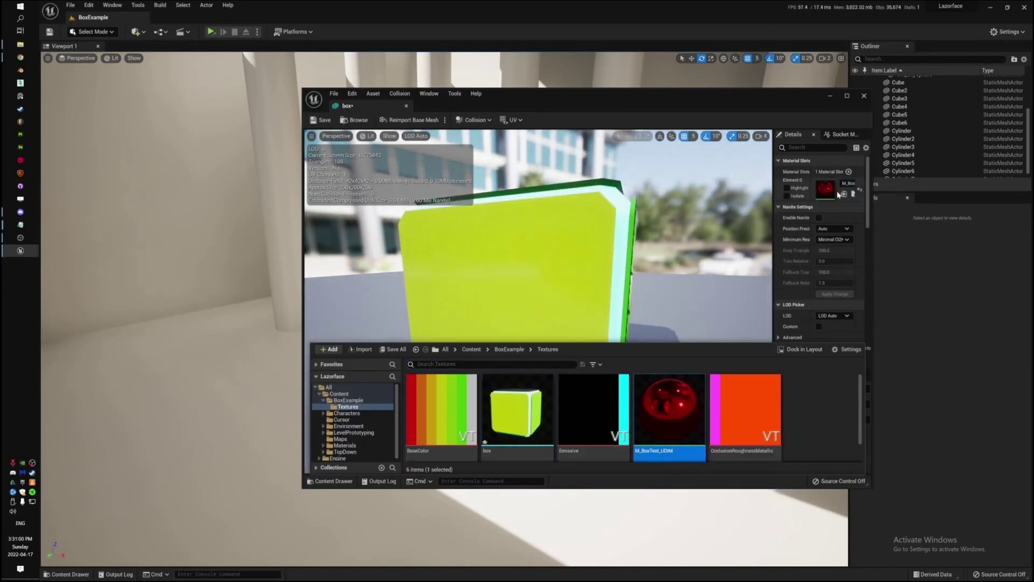
{"action": "scroll", "coordinate": [713, 267], "scroll_direction": "down", "scroll_amount": 5}
{"action": "left_click_drag", "start_coordinate": [712, 266], "coordinate": [678, 296]}
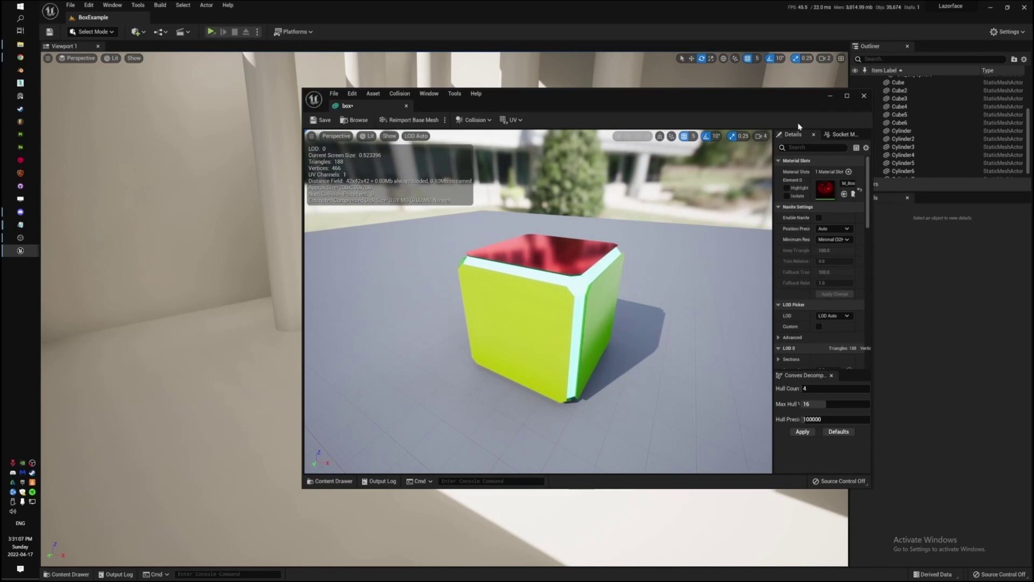
{"action": "left_click", "coordinate": [863, 97]}
- Place the box static mesh on the level's floor in front of the columns and inspect its textured faces up close
{"action": "key", "text": "ctrl+space"}
{"action": "left_click_drag", "start_coordinate": [309, 439], "coordinate": [454, 395]}
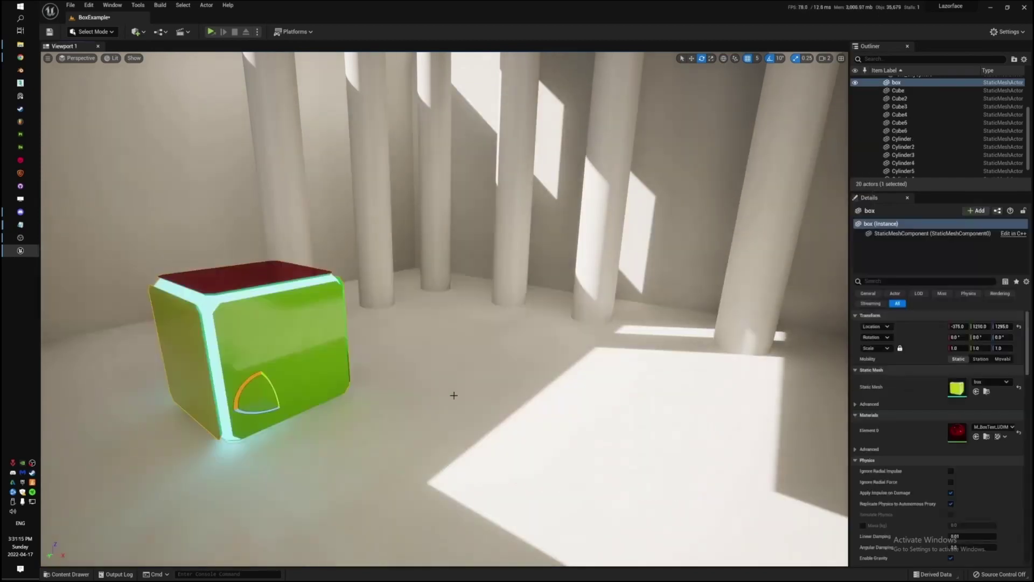
{"action": "key", "text": "d"}
{"action": "right_click_drag", "start_coordinate": [463, 396], "coordinate": [398, 420]}
{"action": "key", "text": "g"}
{"action": "key", "text": "d"}
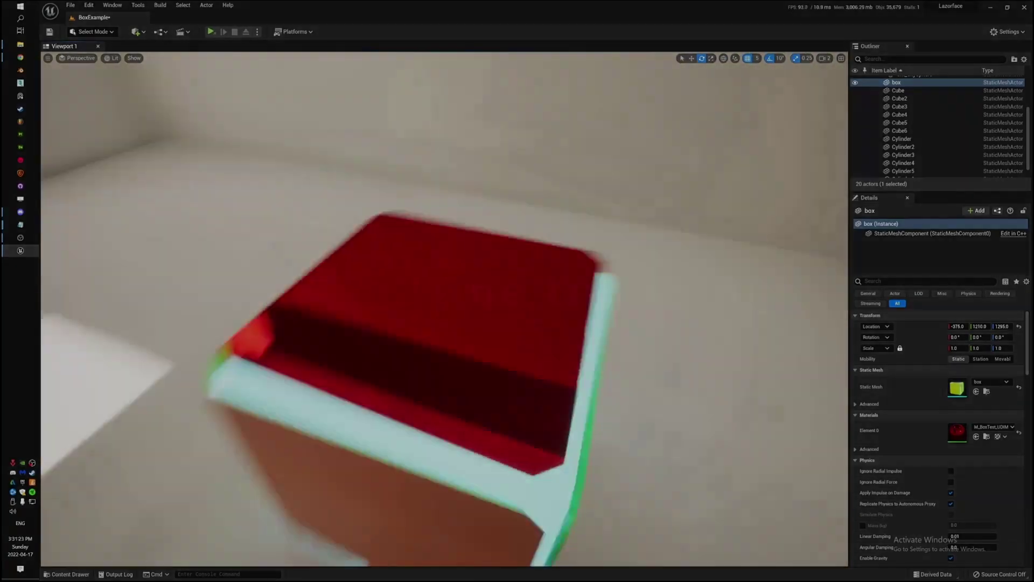